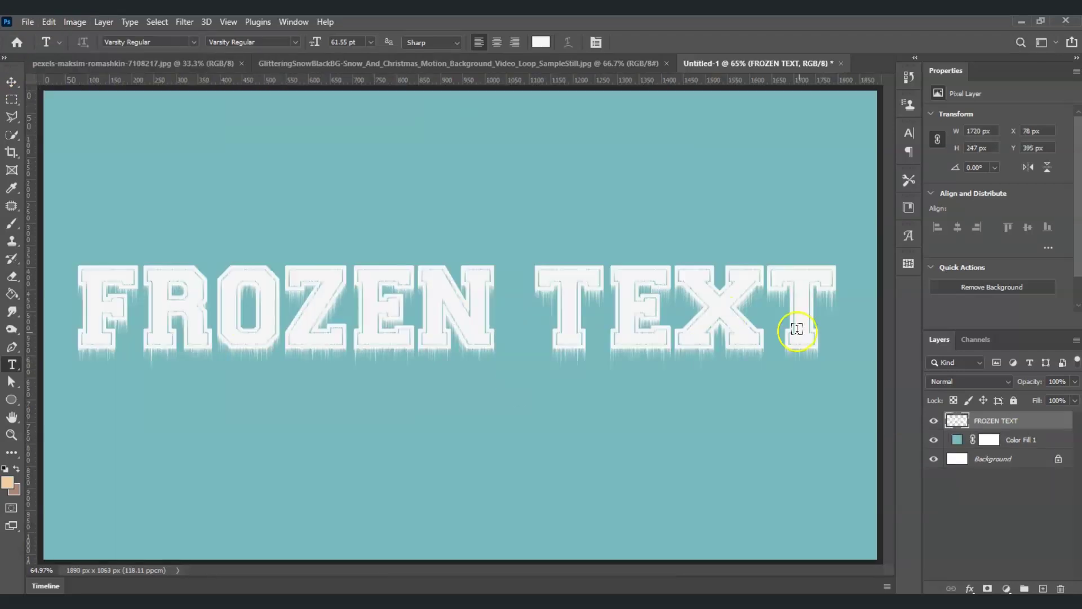
Step: Give the FROZEN TEXT layer a smooth Emboss bevel with size 8 px and a custom wave-shaped gloss contour
left_click(851, 23)
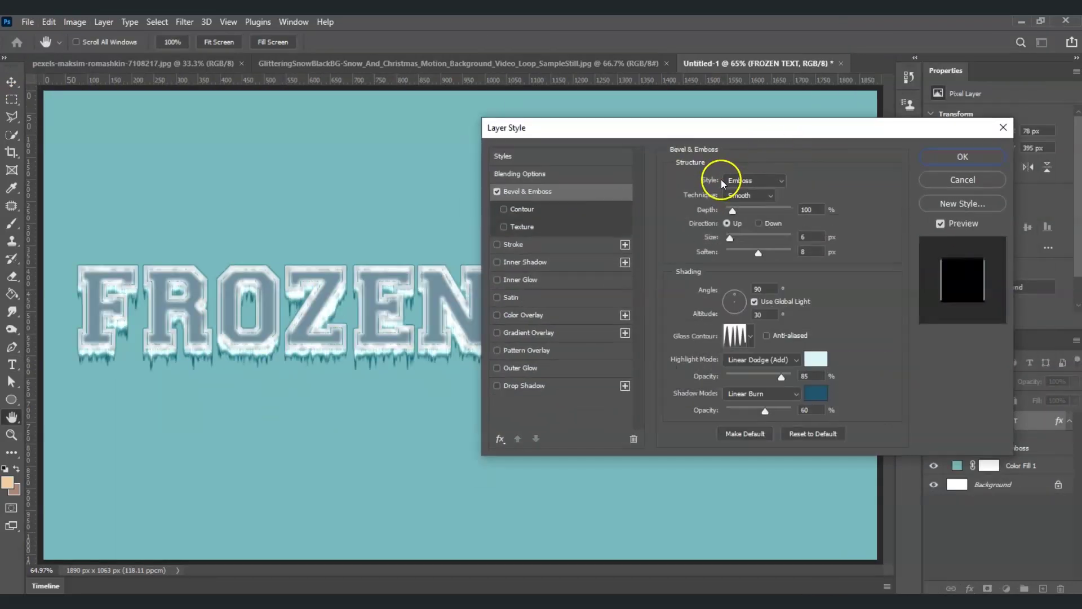
left_click_drag(733, 211, 732, 238)
left_click(751, 336)
left_click(712, 389)
left_click(735, 336)
left_click(470, 175)
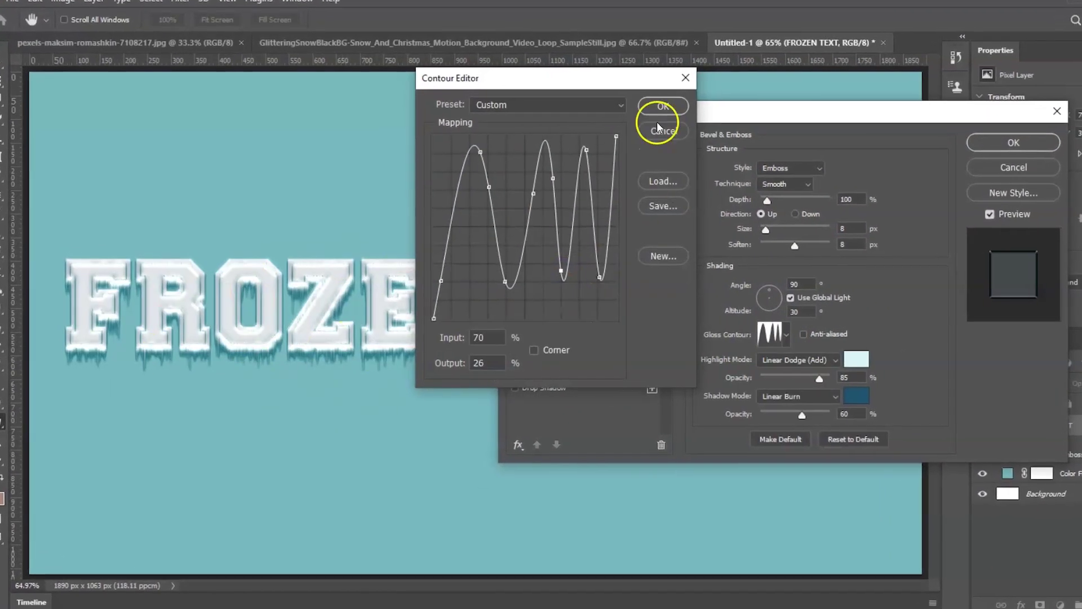
left_click(658, 109)
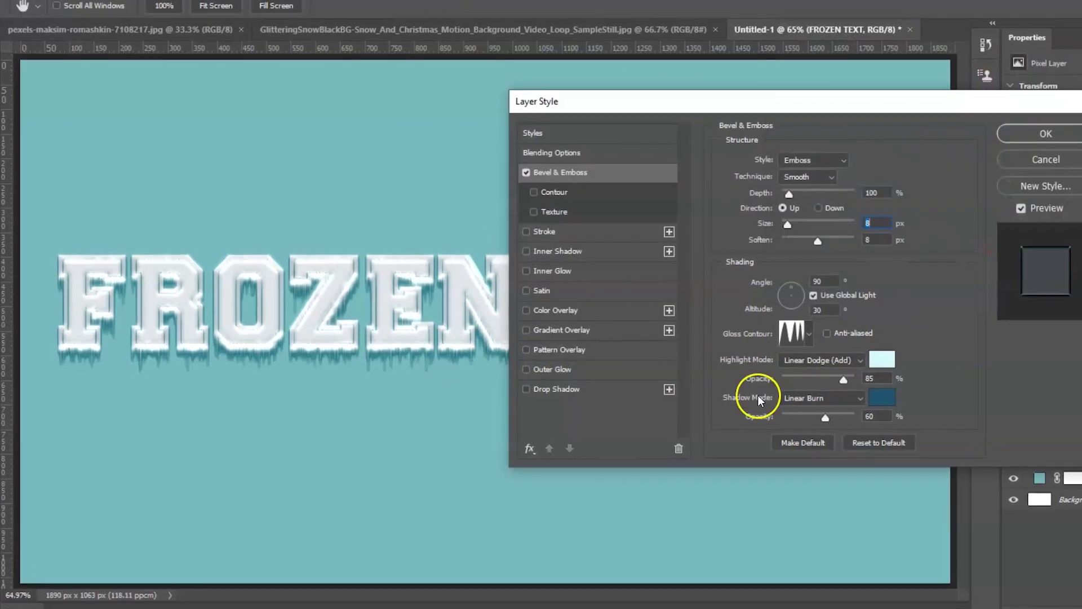
Step: Confirm the bevel's dark blue shadow color and add an inverted pattern texture at 300% scale and -200% depth
left_click(882, 398)
key("Return")
left_click(554, 212)
left_click(805, 177)
double_click(792, 290)
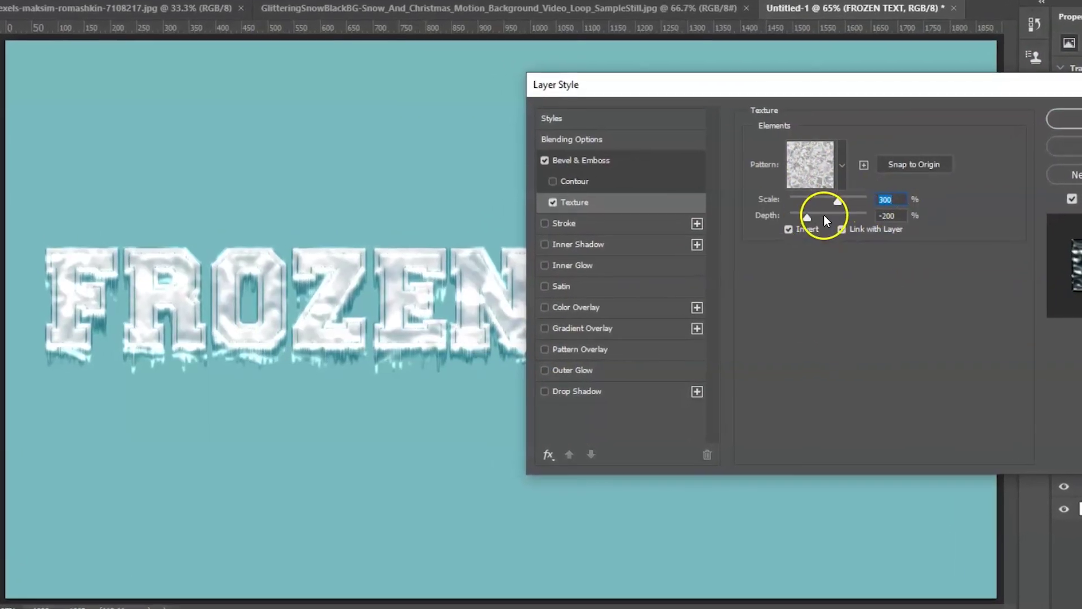
Step: Add a drop shadow to the FROZEN TEXT layer and adjust its settings
left_click(545, 391)
left_click_drag(831, 172, 834, 172)
left_click_drag(809, 257, 812, 257)
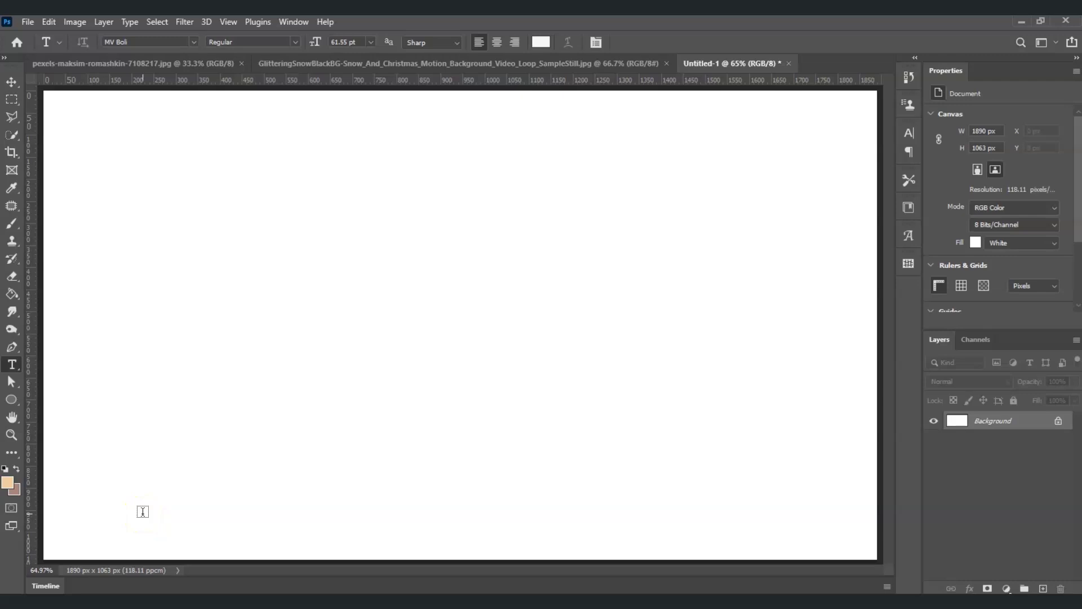
Step: Examine the open snow background and cracked-ice photo, and return to the blank Untitled-1 document
left_click(363, 202)
left_click(267, 65)
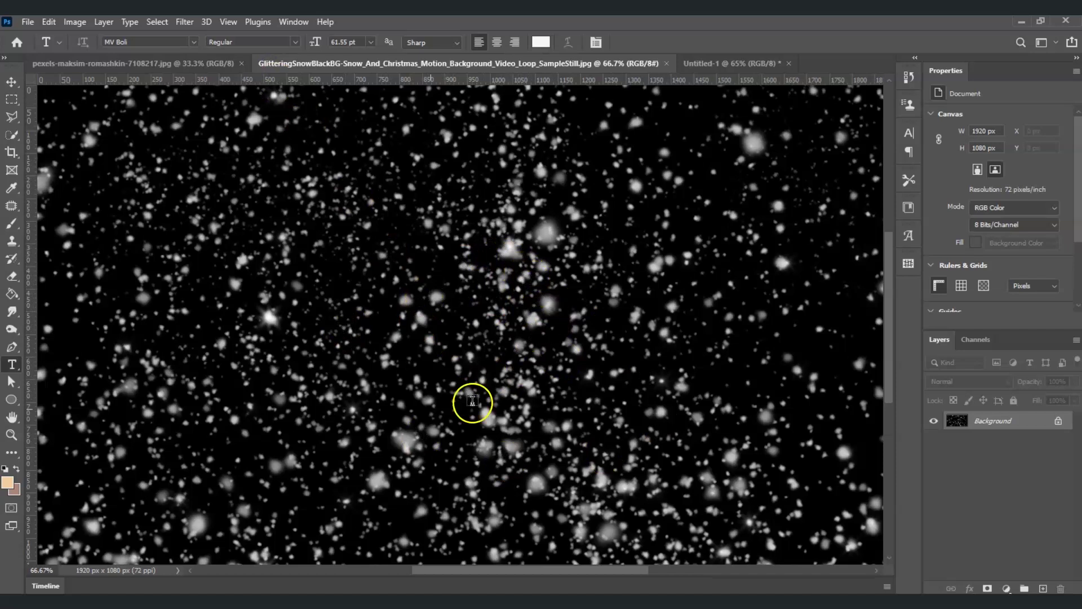
left_click(112, 62)
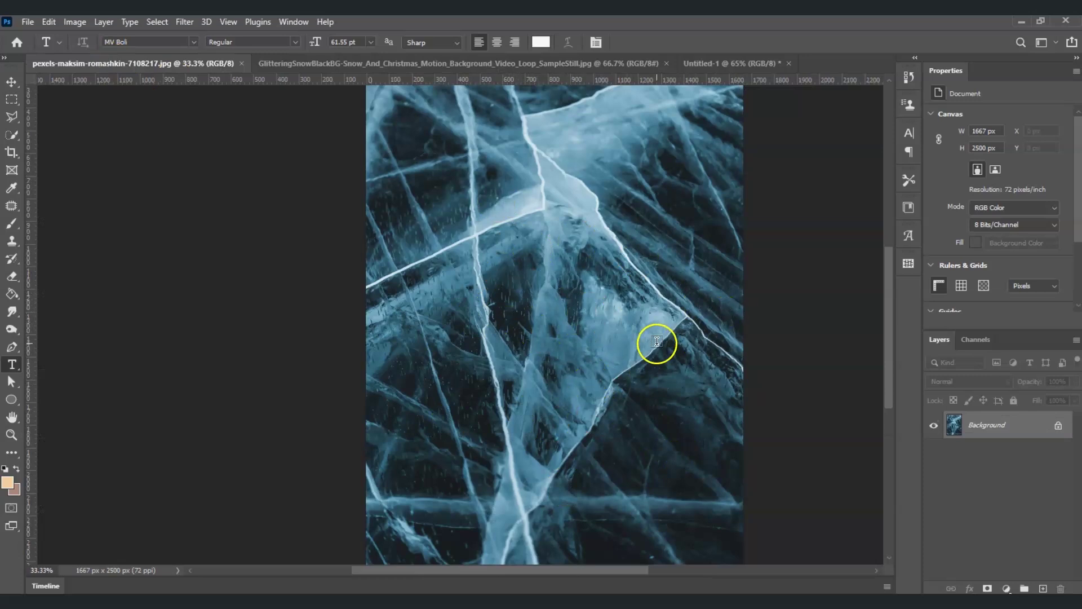
left_click(743, 65)
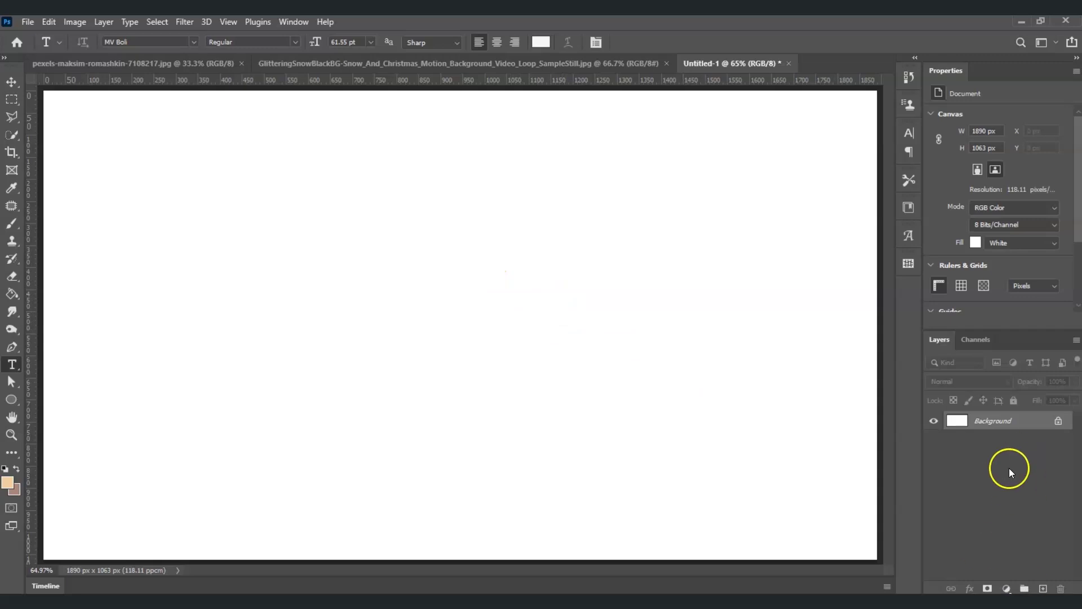
Step: Add a Solid Color fill layer above the background in muted teal #79babe
left_click(1008, 589)
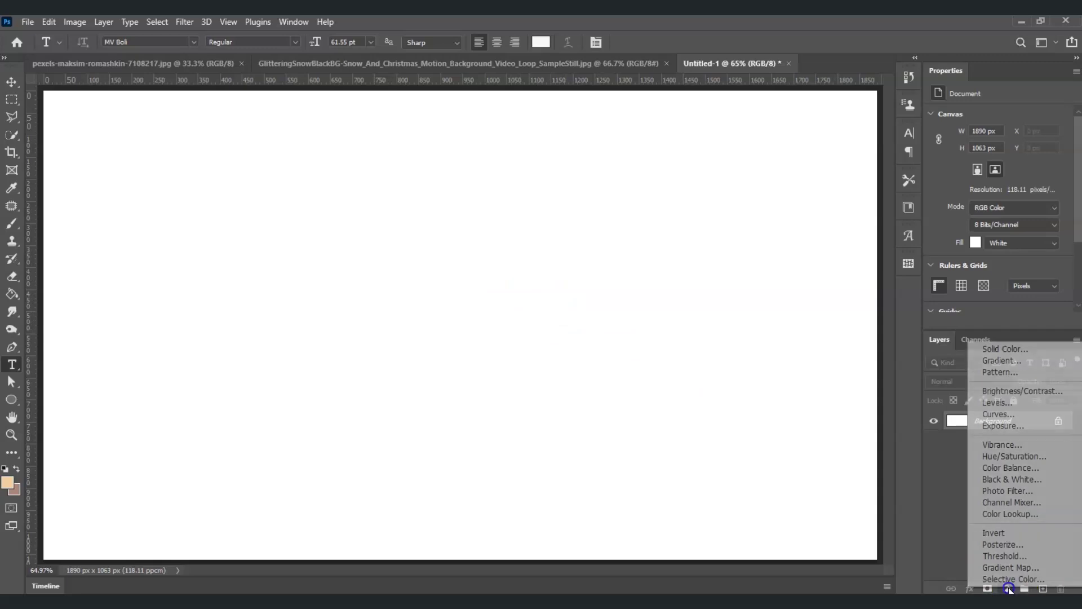
left_click(1008, 350)
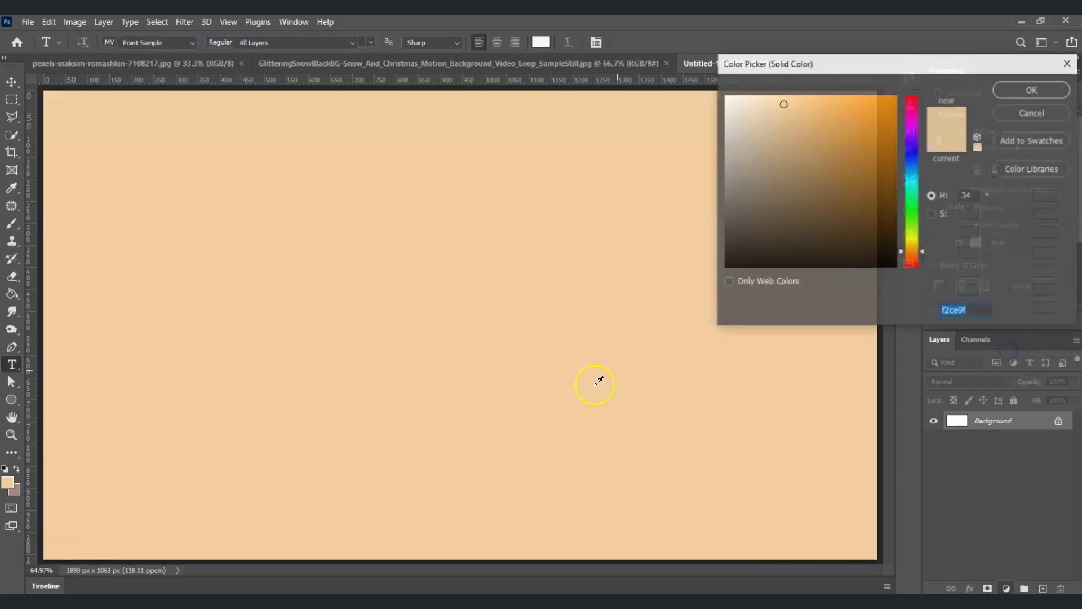
left_click(831, 123)
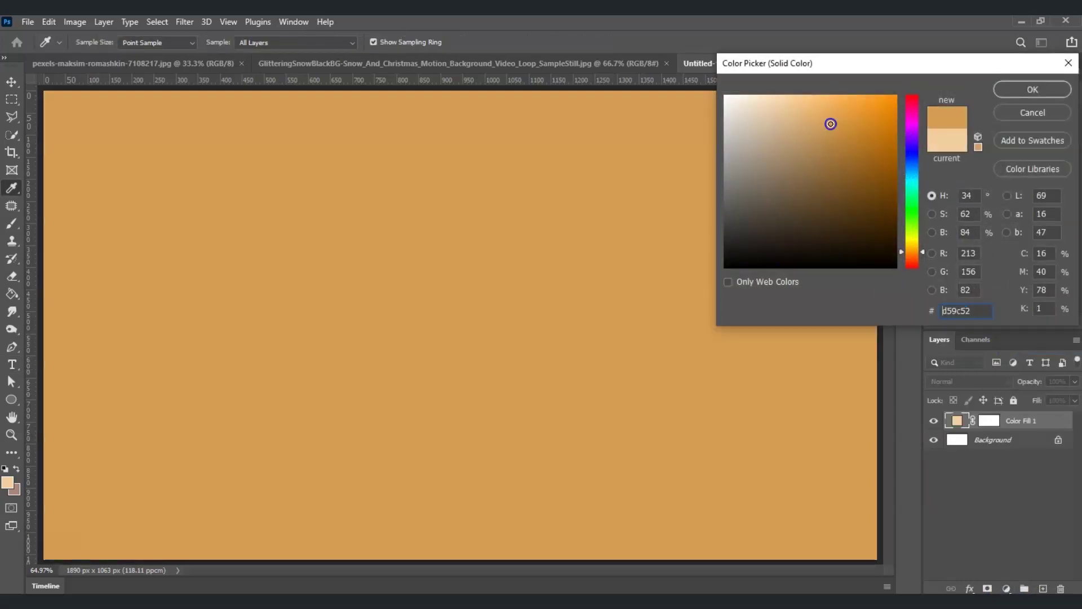
left_click(903, 180)
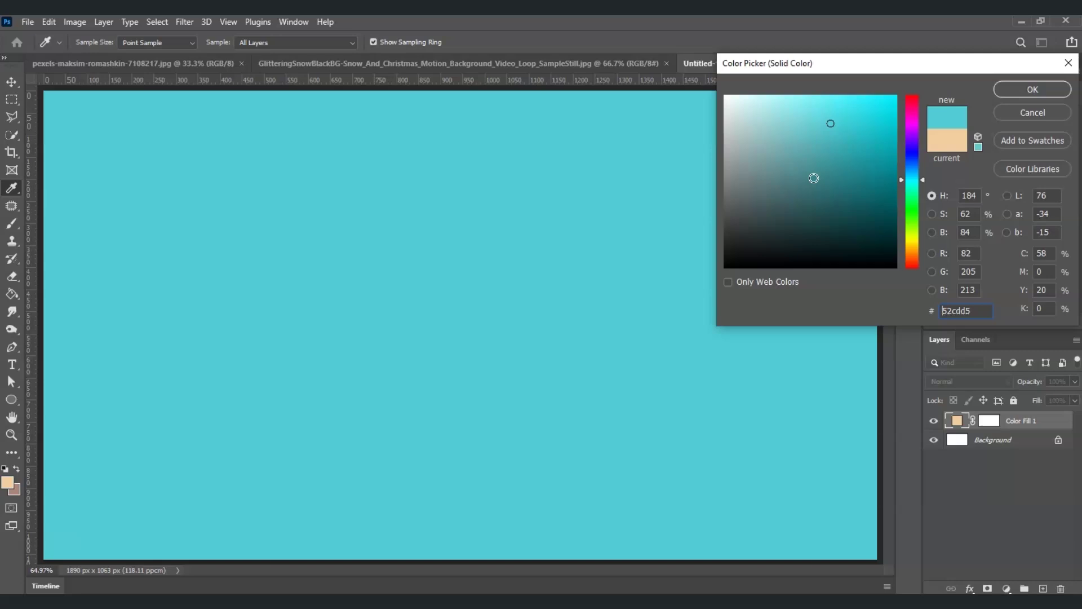
left_click_drag(812, 180, 787, 139)
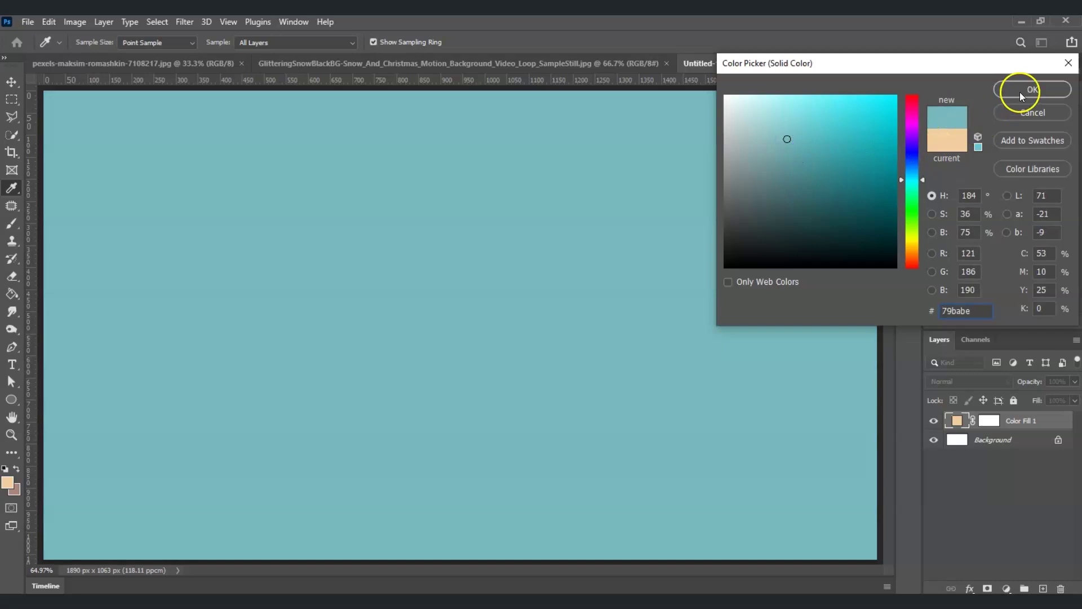
left_click(1038, 90)
Step: Create a text layer on the teal canvas reading "FROZEN TEXT"
key("t")
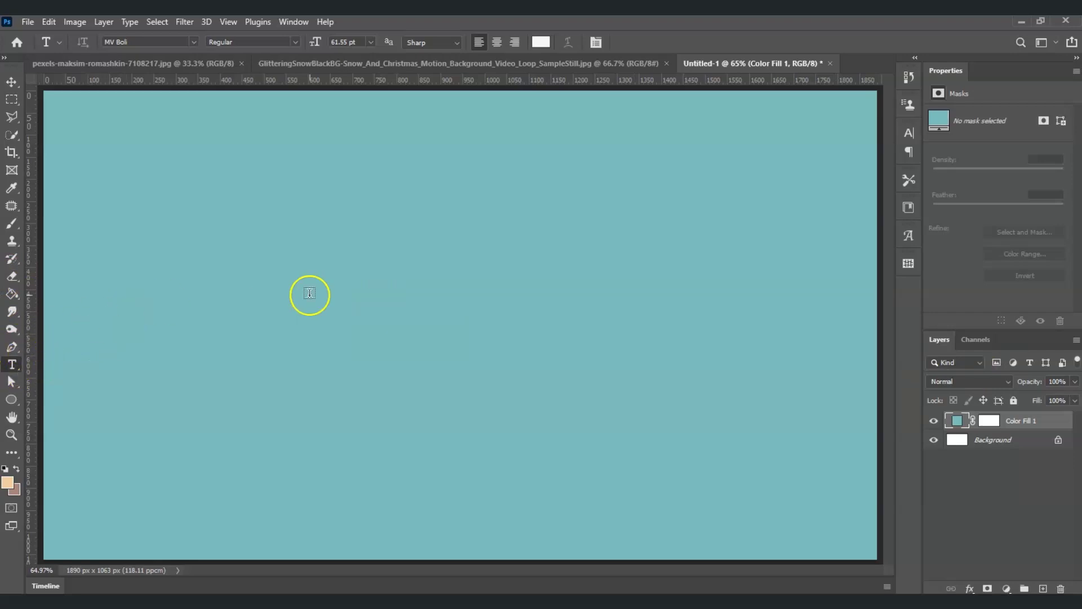
left_click(275, 269)
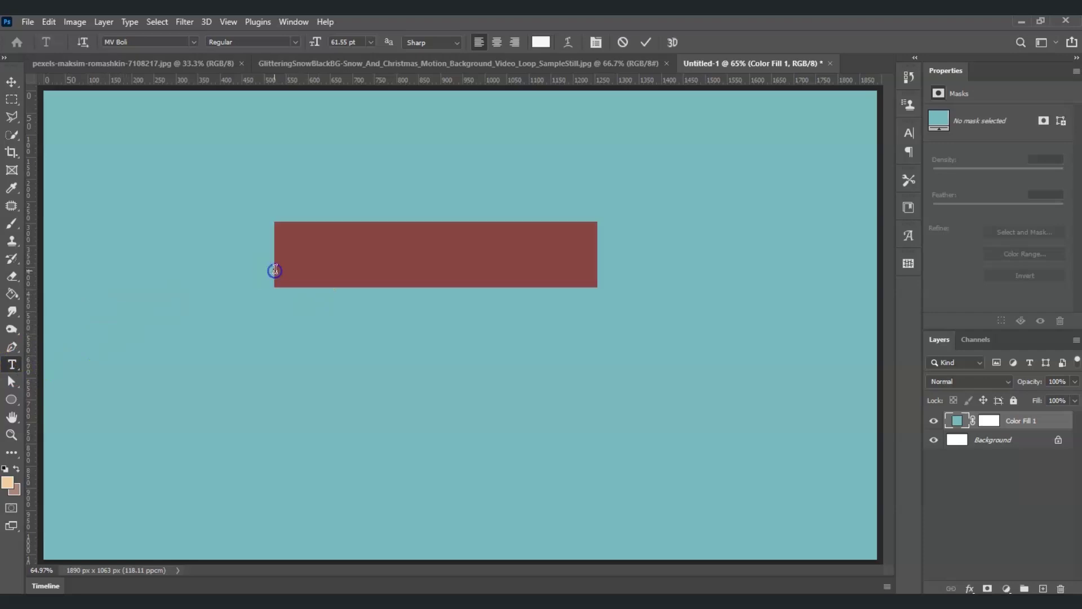
left_click(293, 262)
left_click_drag(293, 263, 590, 260)
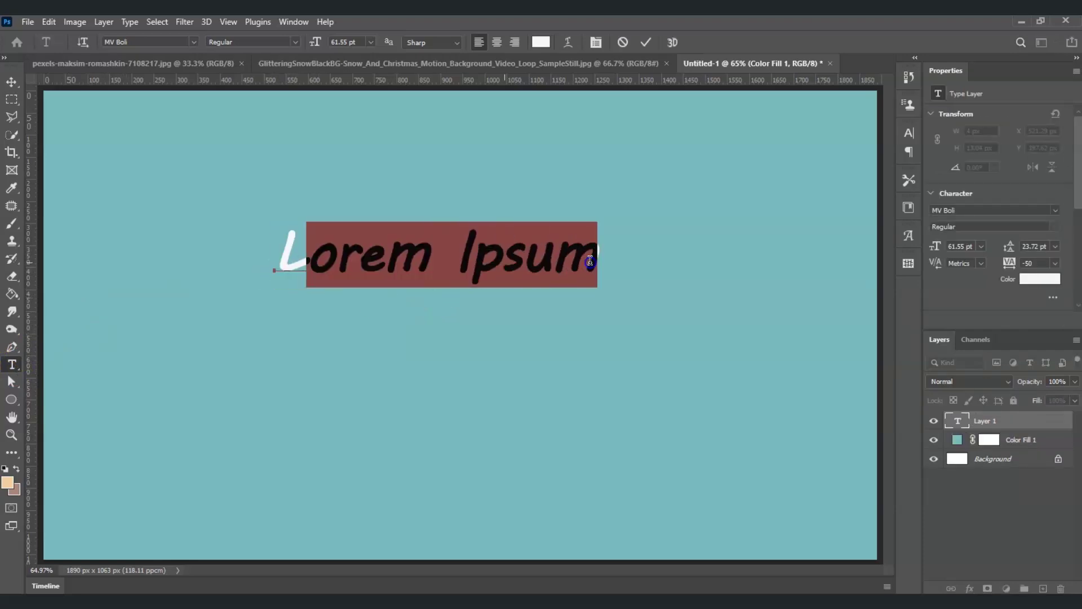
key("ctrl+a")
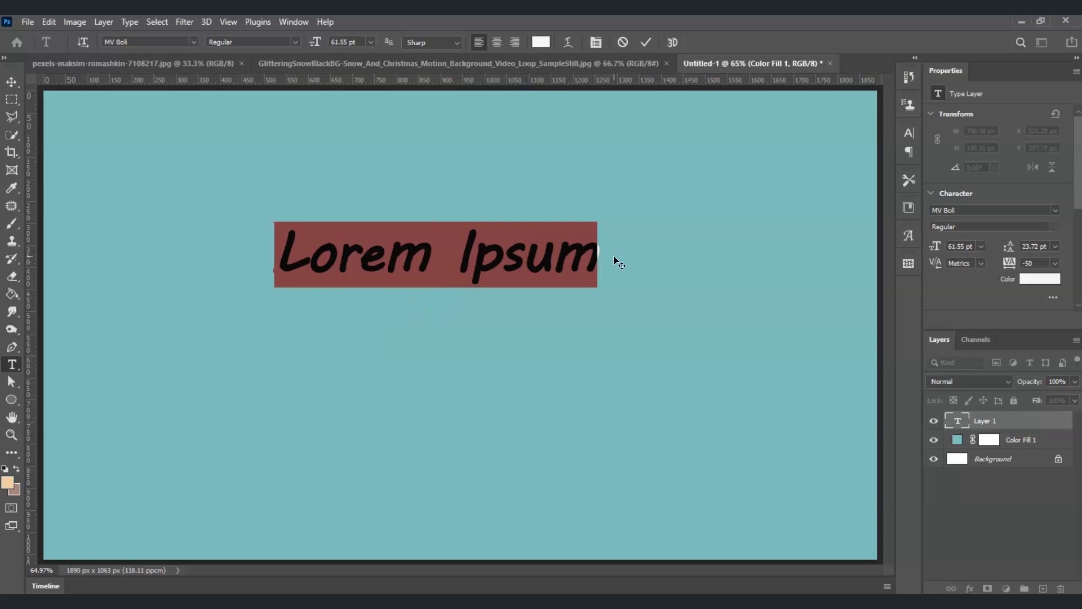
type("Fr")
key("BackSpace")
type("ROZEN Te")
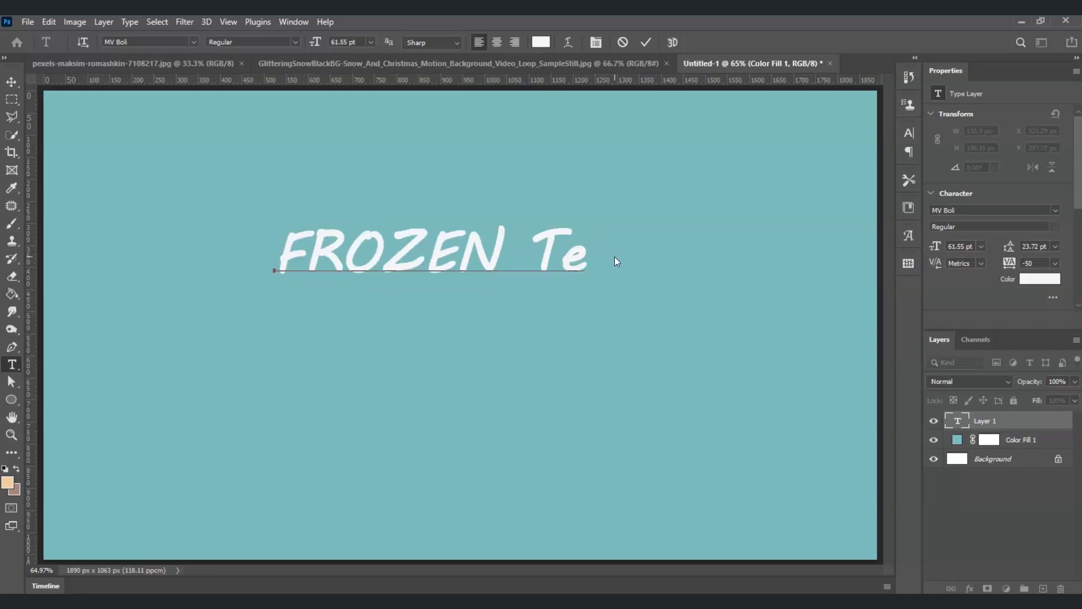
key("BackSpace")
type("EXT")
left_click(787, 282)
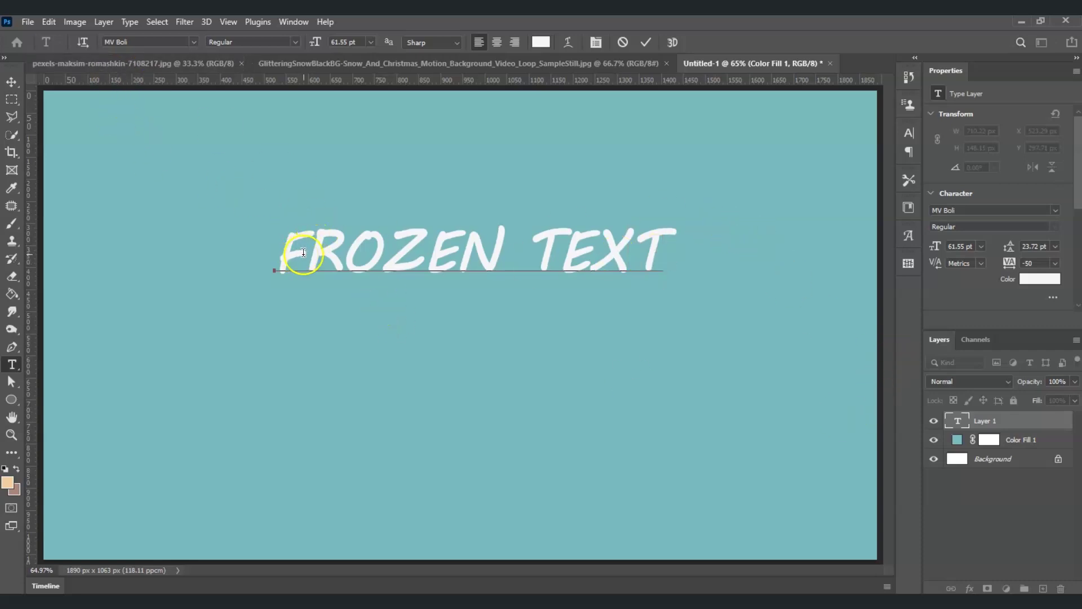
Step: Change the font of all the "FROZEN TEXT" lettering to Varsity Regular
key("ctrl")
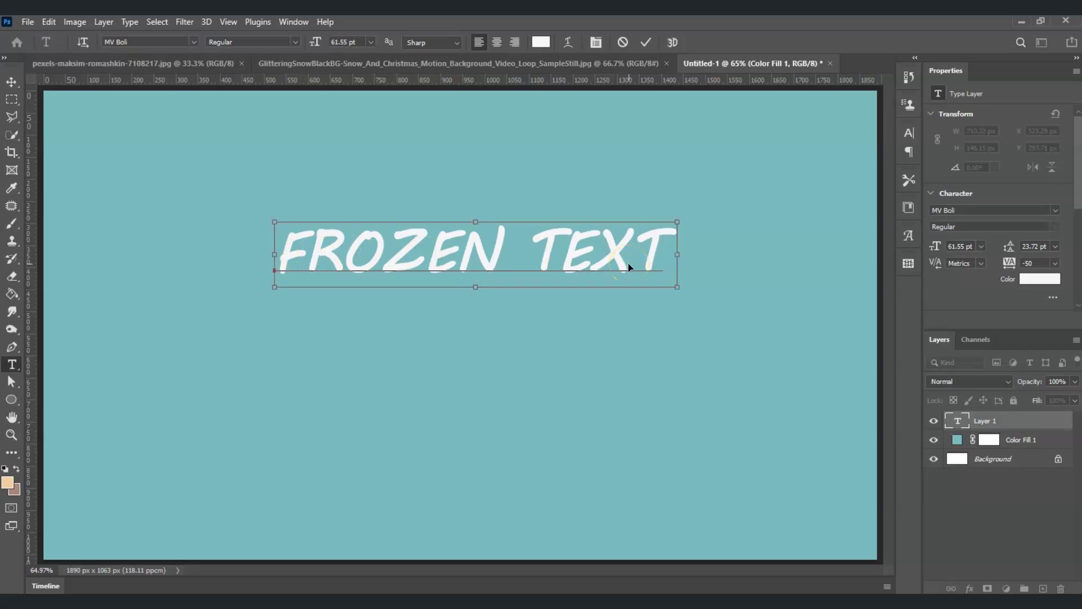
key("ctrl+a")
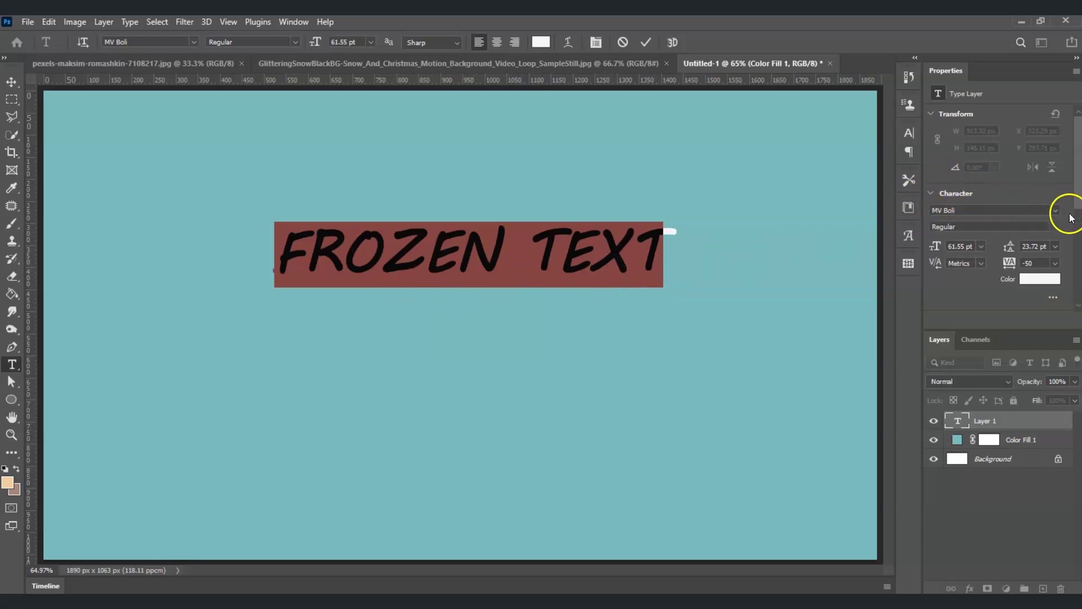
left_click(1053, 210)
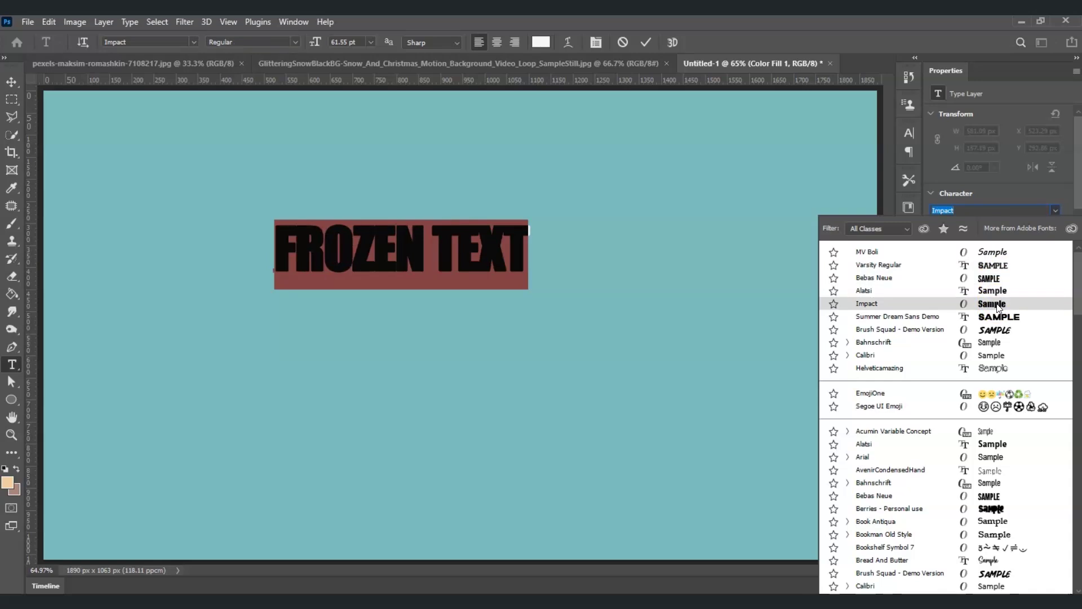
left_click(1001, 269)
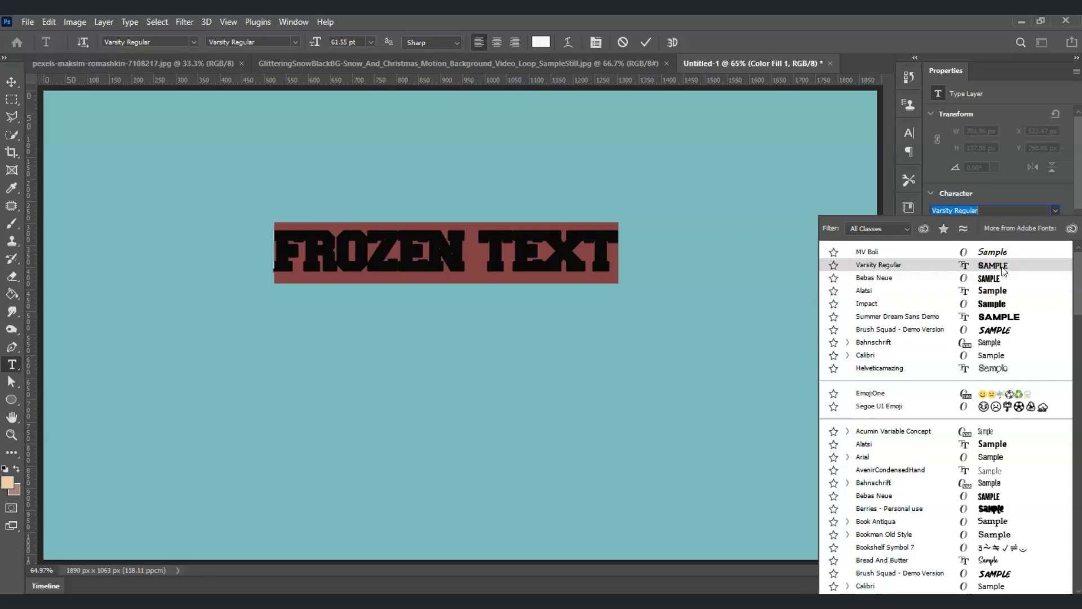
left_click(1001, 267)
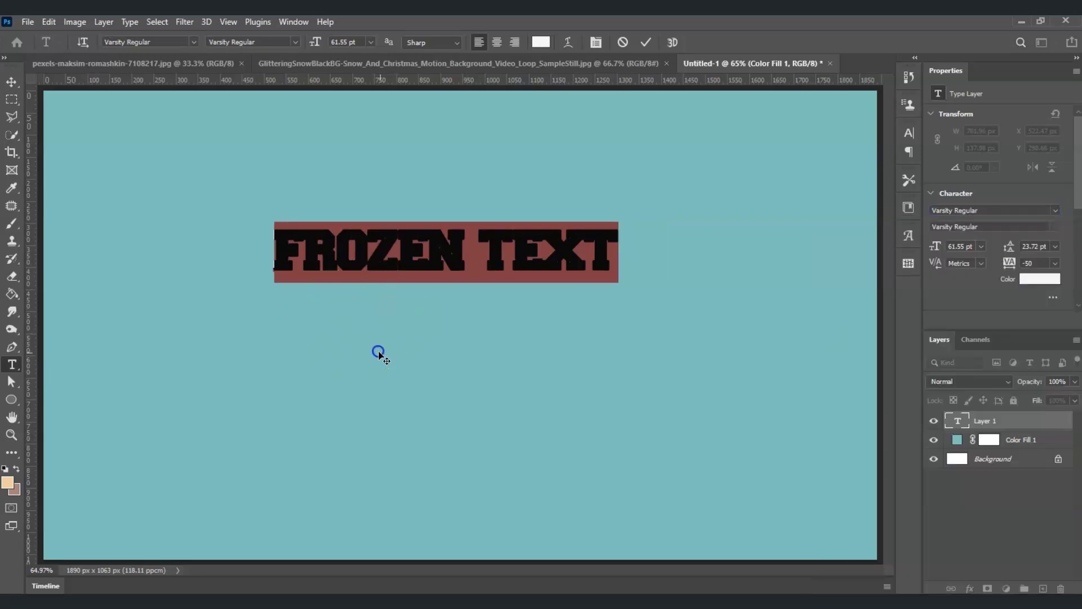
left_click(1032, 515)
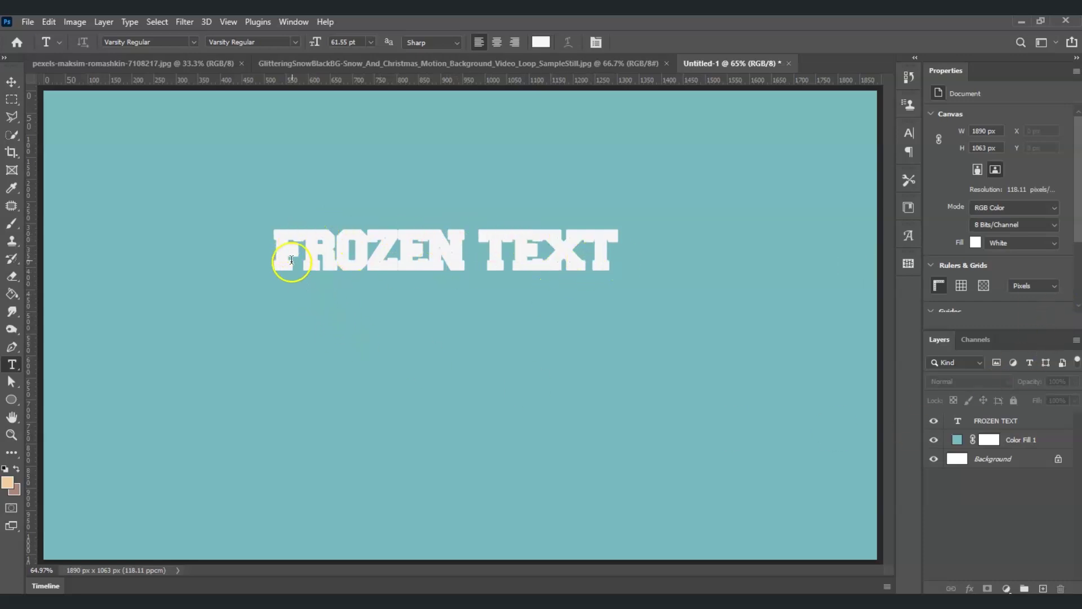
Step: Set the tracking of the FROZEN TEXT layer to -5
left_click(960, 421)
double_click(961, 420)
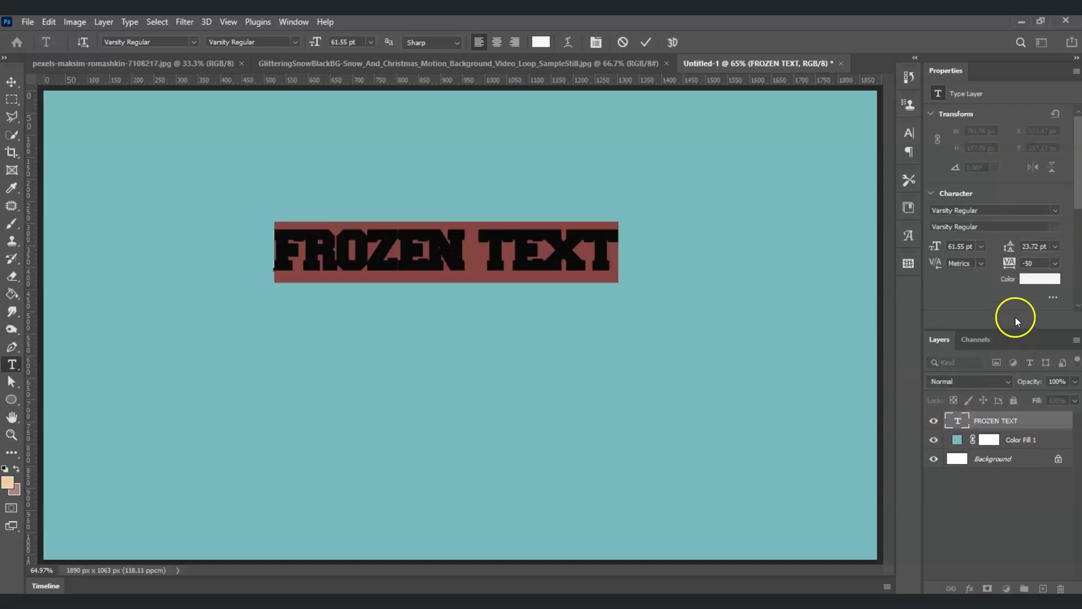
left_click(1057, 265)
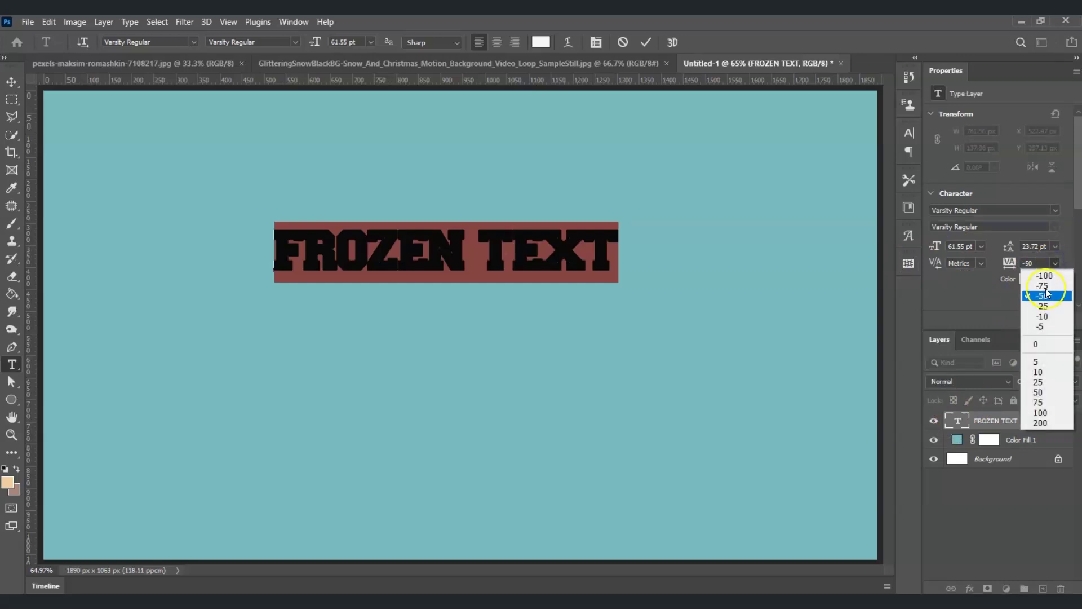
left_click(1043, 326)
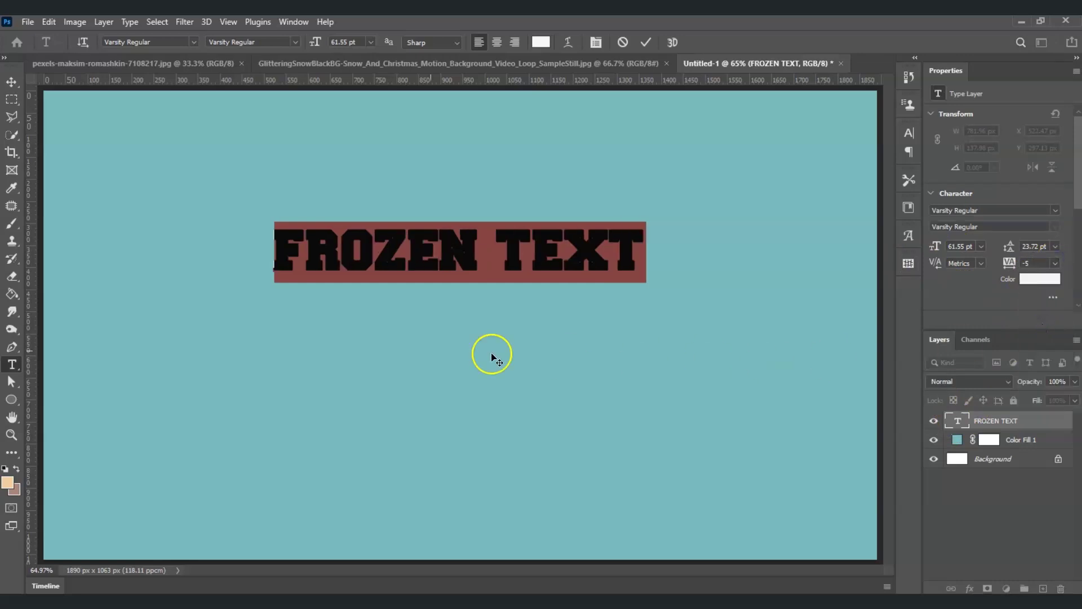
left_click(1009, 507)
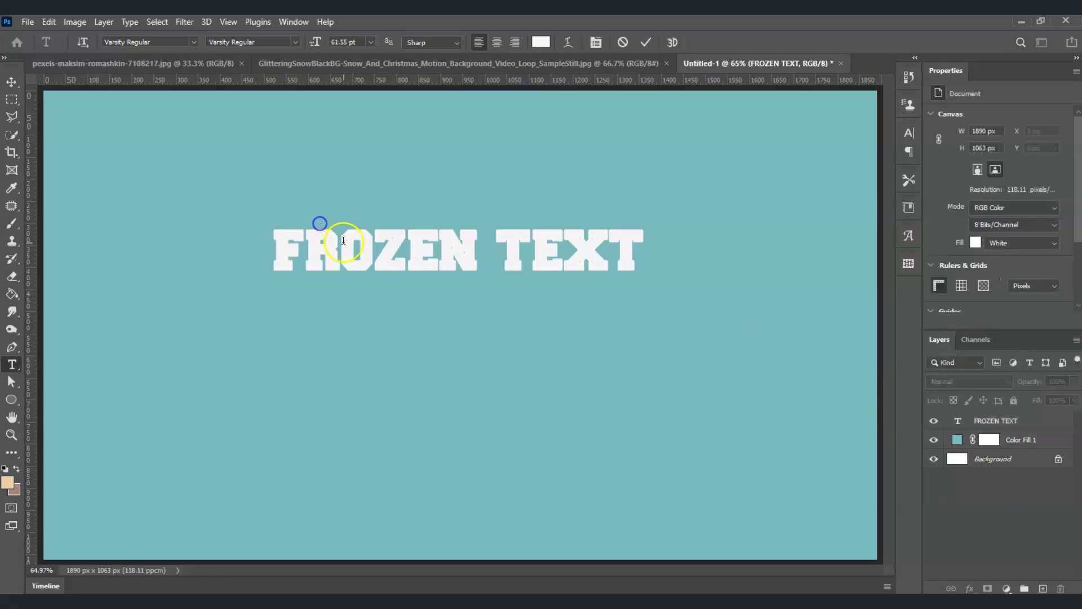
Step: Enlarge the FROZEN TEXT layer to about 206% and center it horizontally across the canvas
left_click(1005, 421)
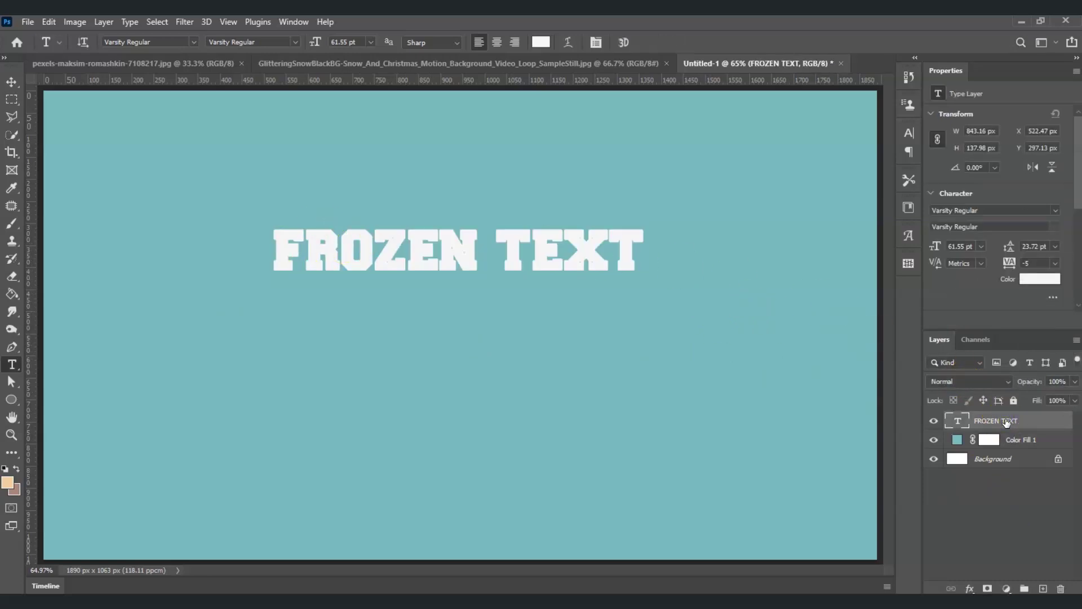
key("ctrl+t")
left_click_drag(479, 283, 452, 343)
left_click_drag(428, 274, 426, 295)
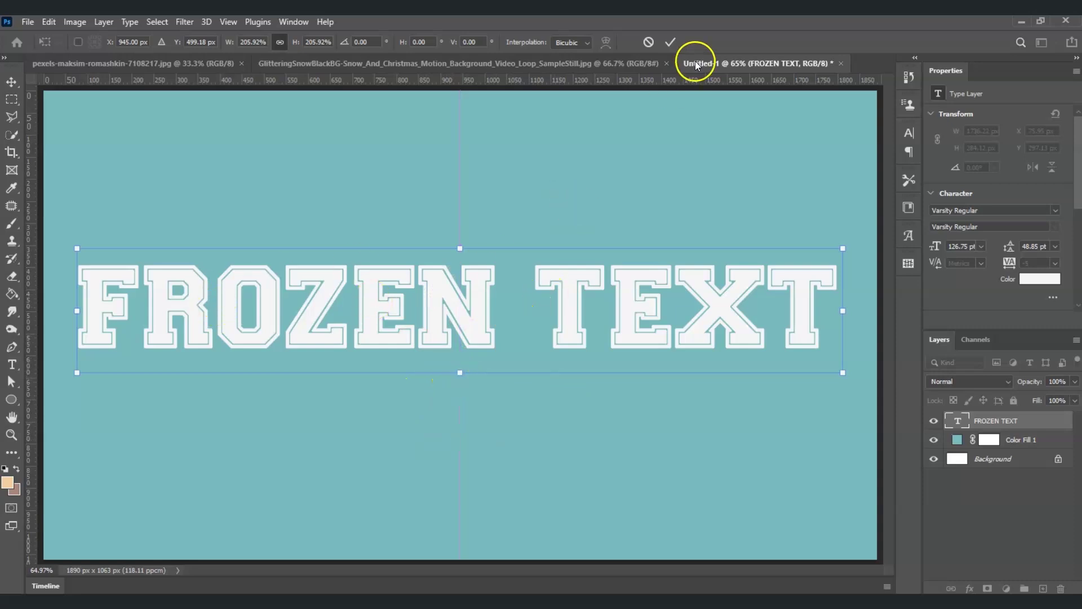
left_click(671, 44)
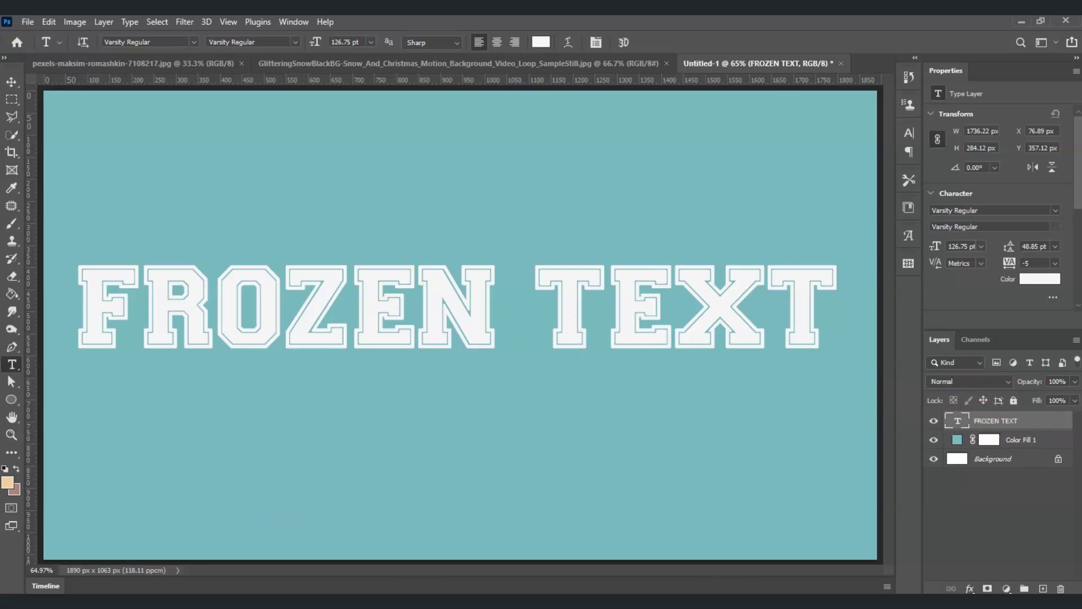
Step: Rotate the whole image 90° clockwise
left_click(82, 22)
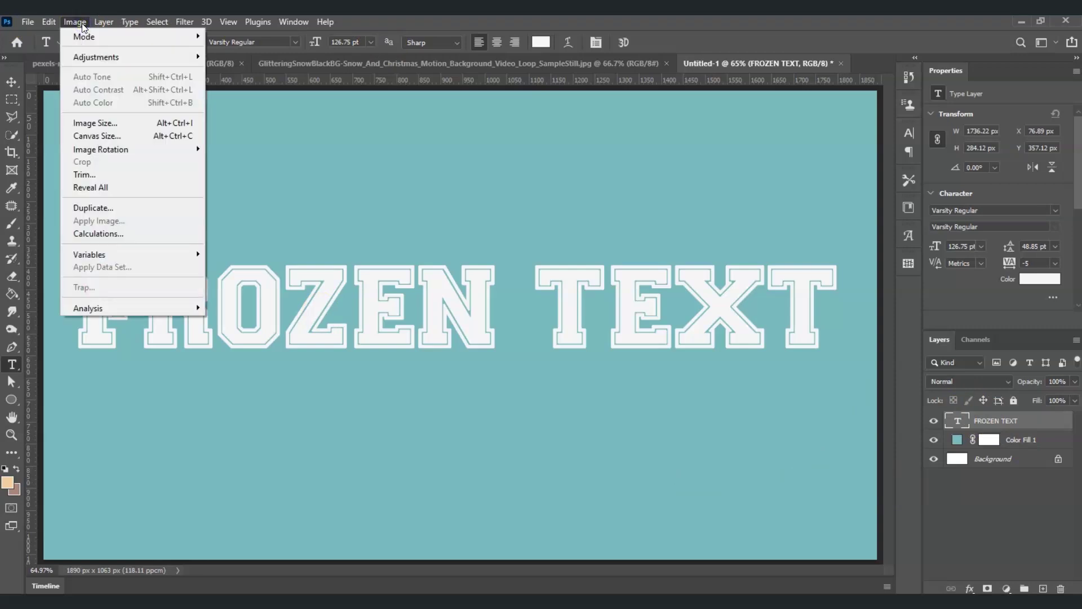
mouse_move(114, 149)
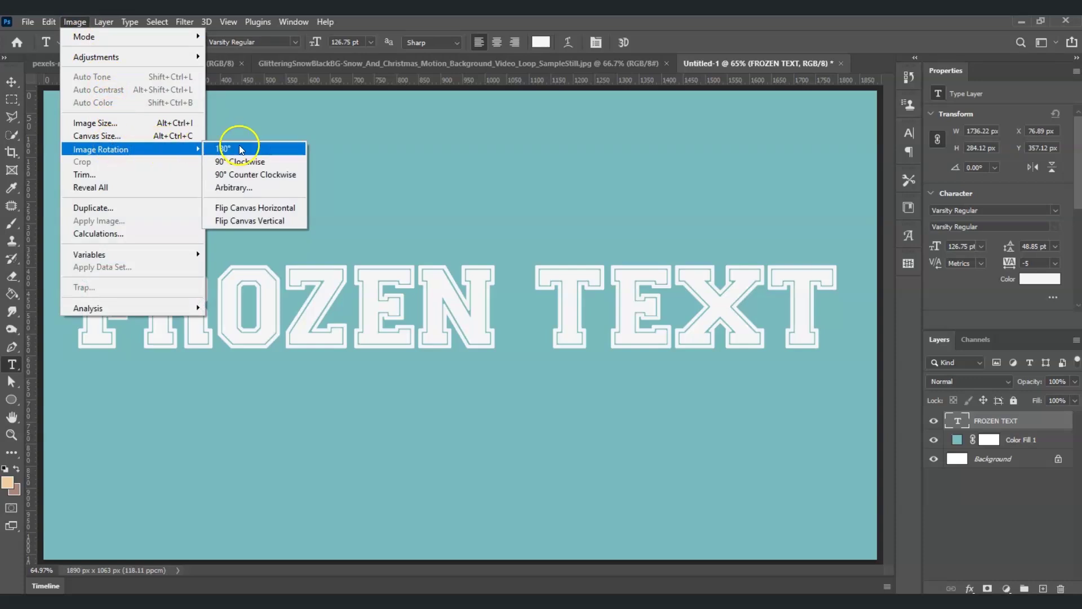
left_click(263, 162)
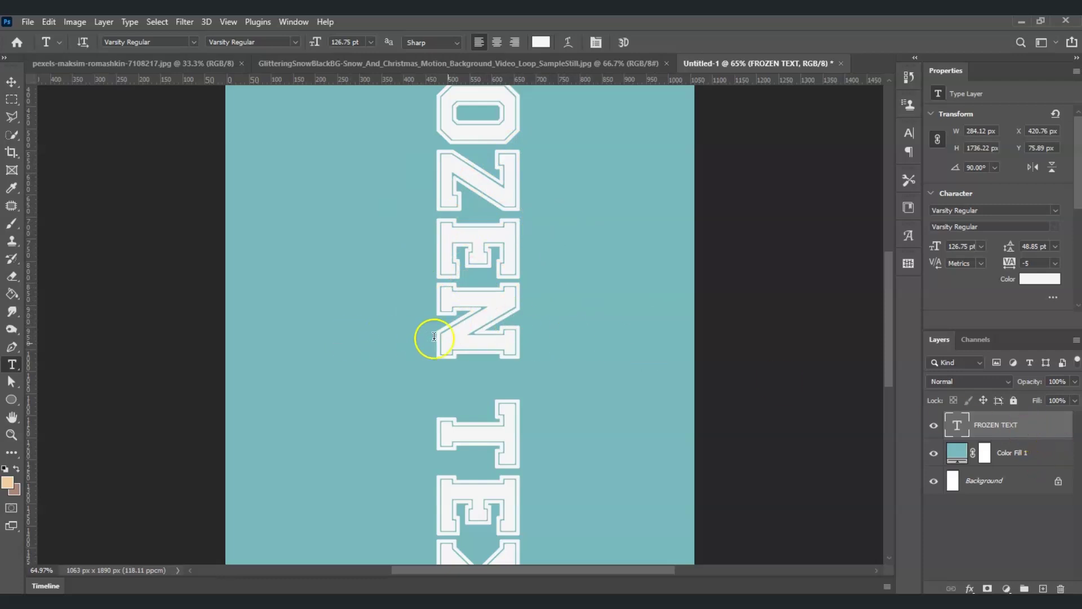
Step: Rasterize the FROZEN TEXT layer and apply the Wind filter with the Wind method, from the right
left_click(187, 22)
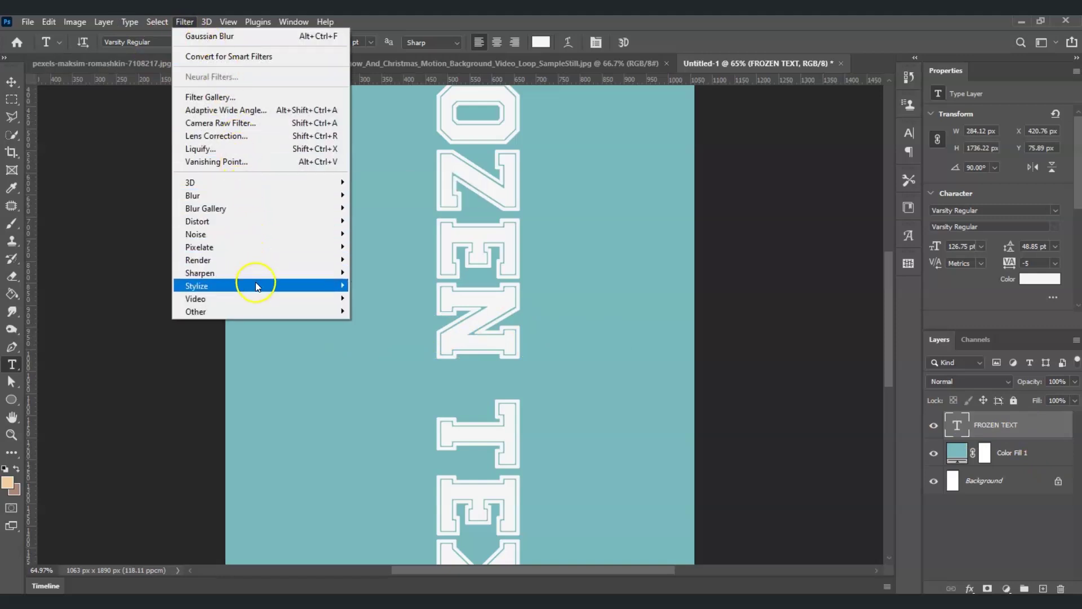
mouse_move(256, 289)
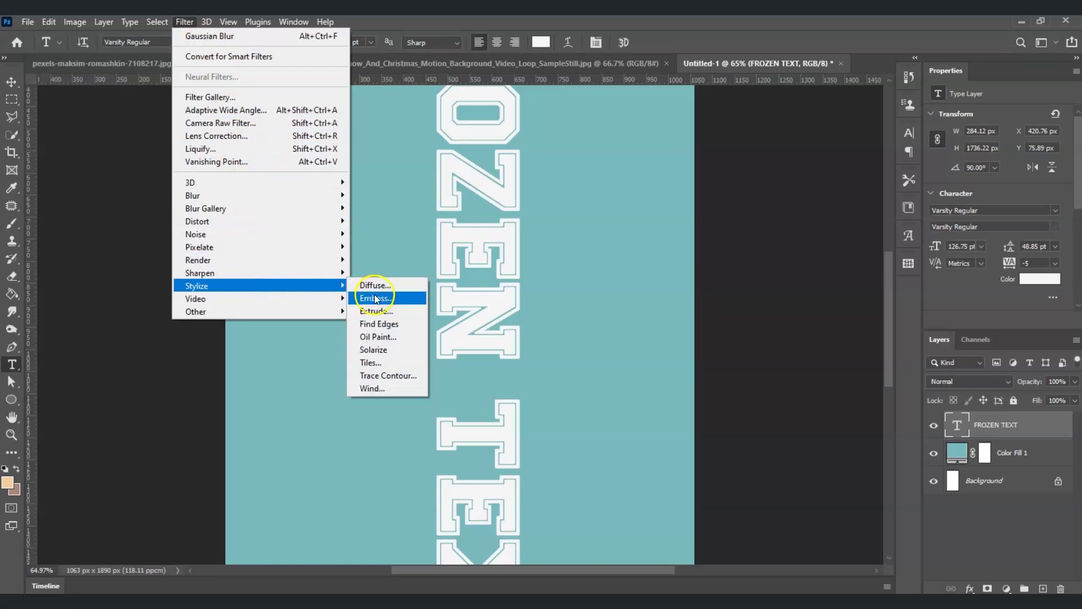
left_click(381, 385)
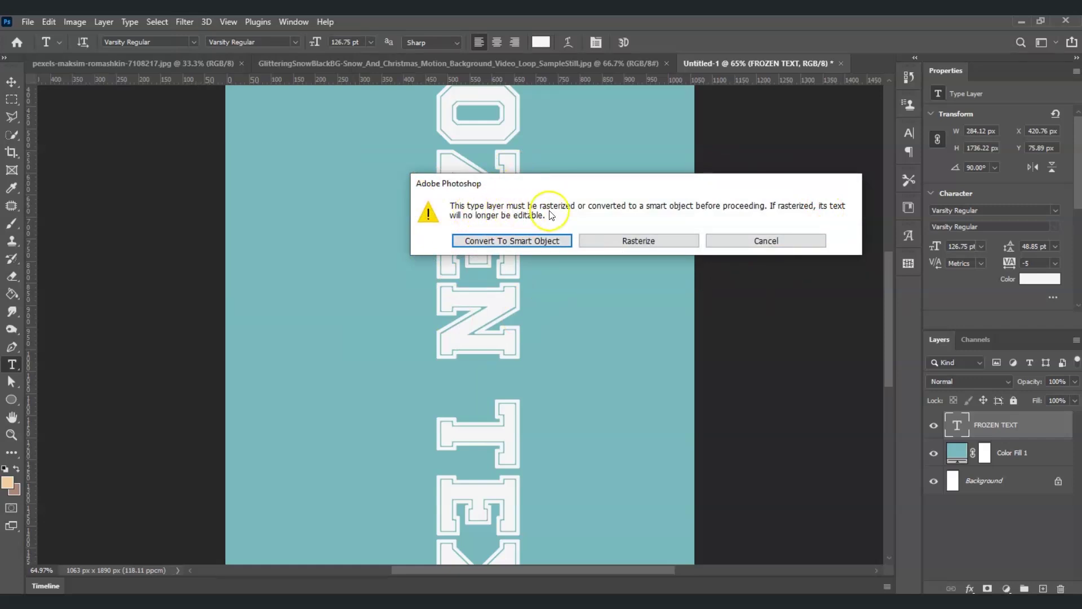
left_click(639, 242)
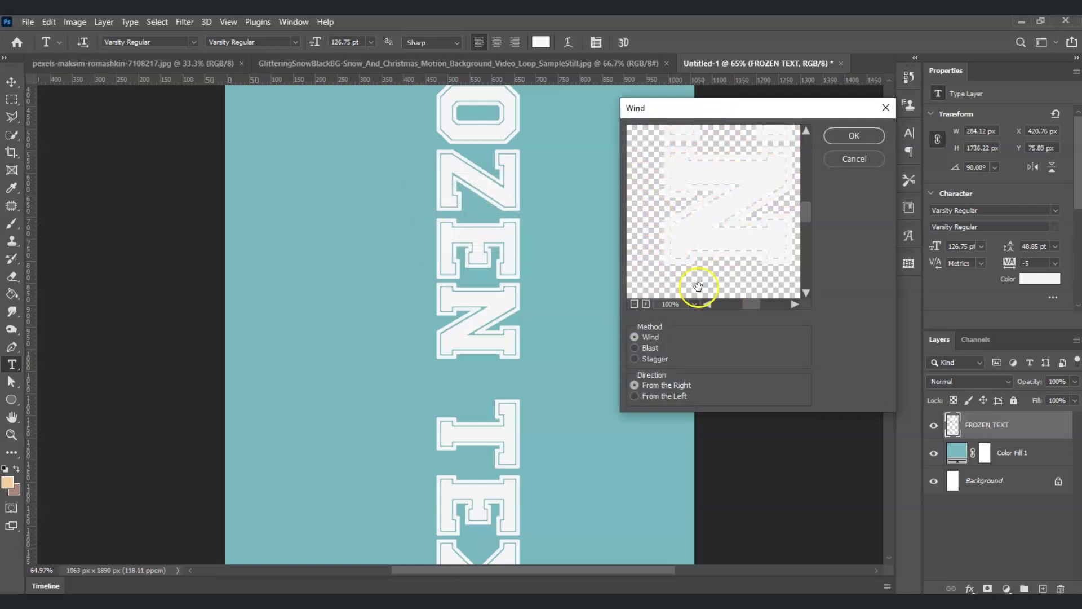
left_click(873, 137)
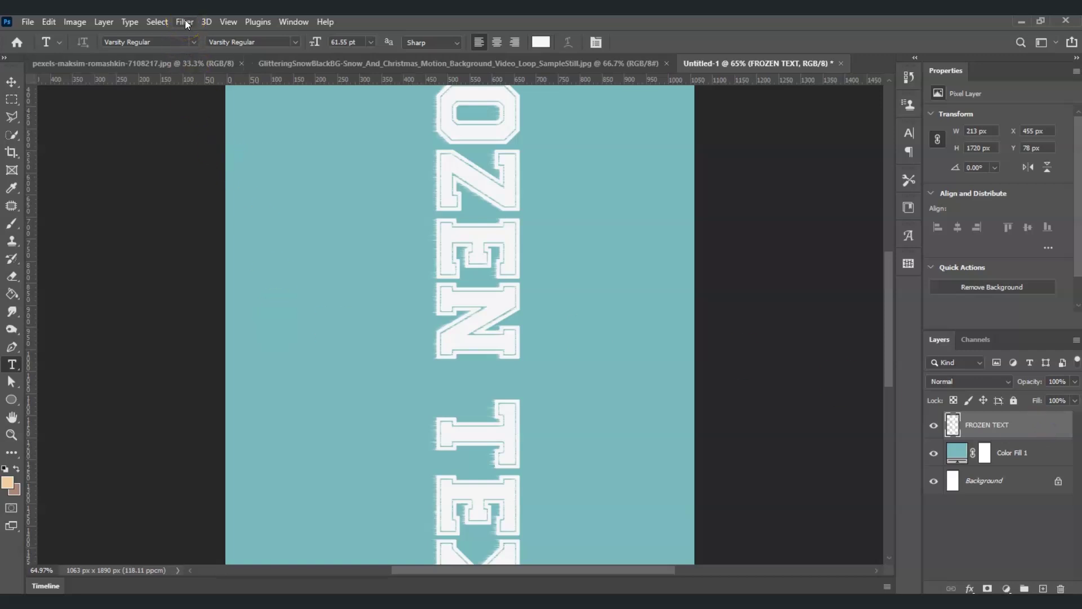
Step: Apply the Wind filter to the FROZEN TEXT layer a second time, using the Wind method from the right
left_click(186, 23)
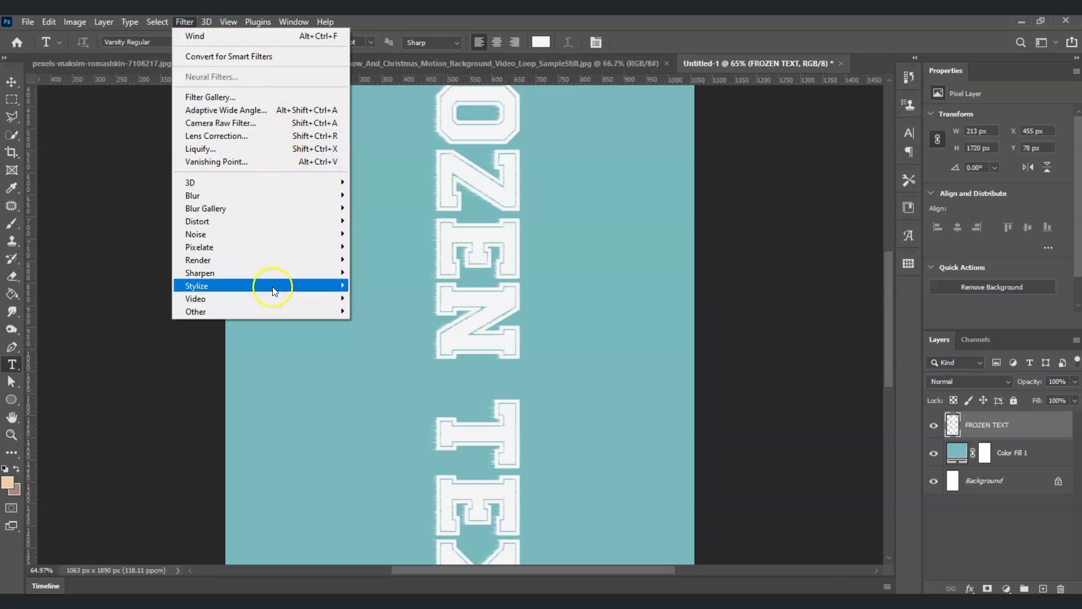
mouse_move(273, 286)
left_click(392, 387)
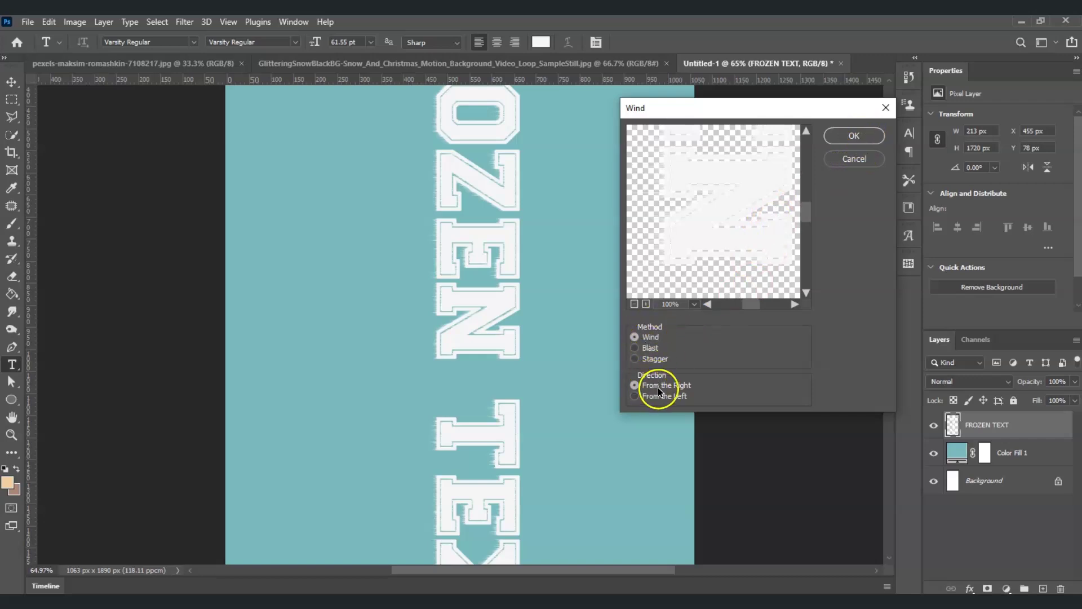
left_click(855, 136)
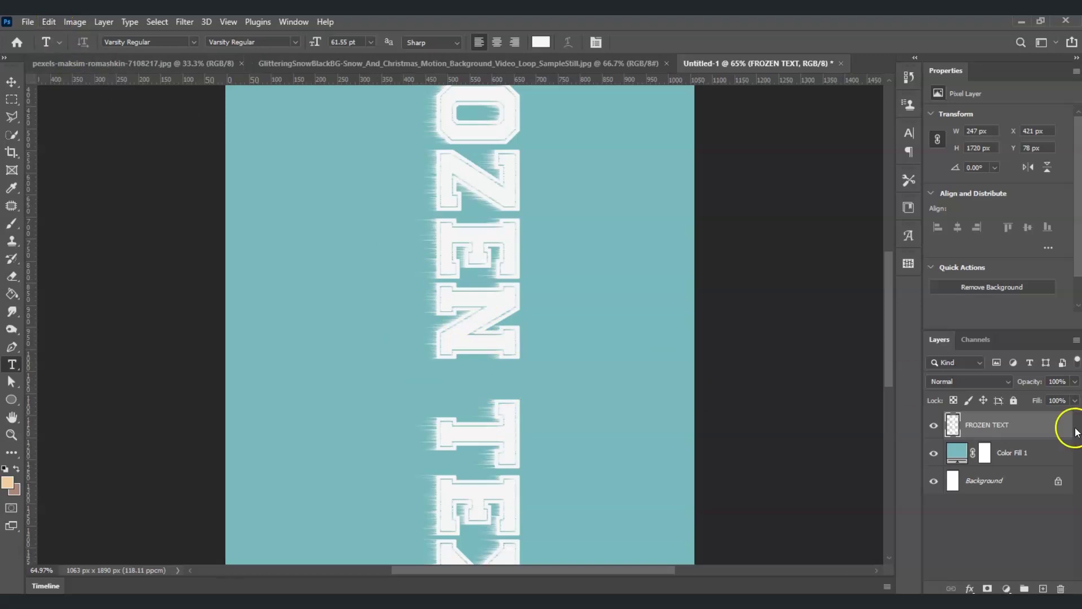
Step: Rotate the whole image 90° counter-clockwise
left_click(76, 23)
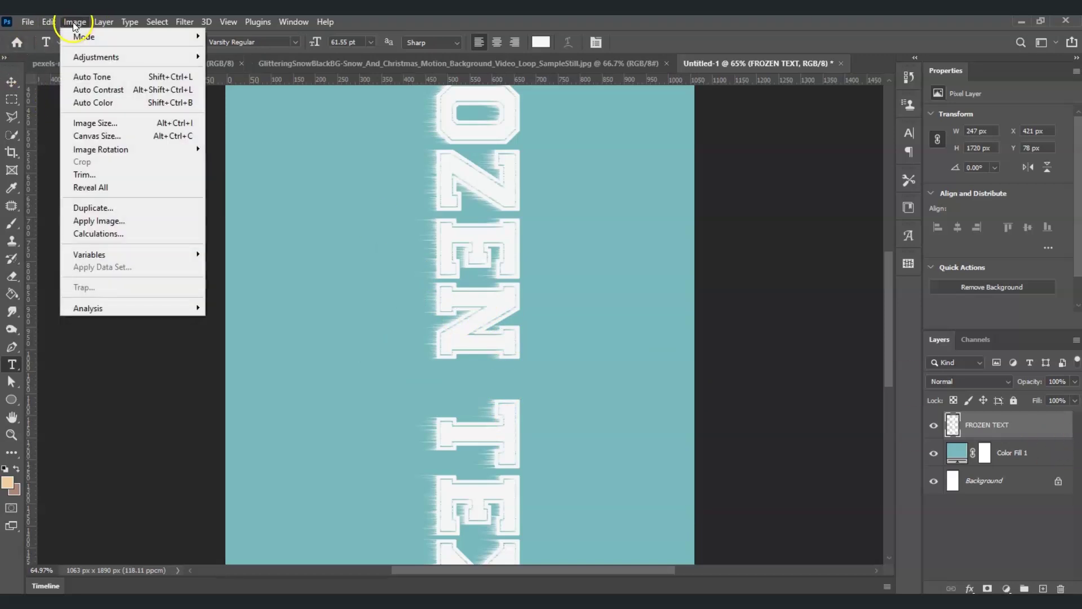
mouse_move(128, 148)
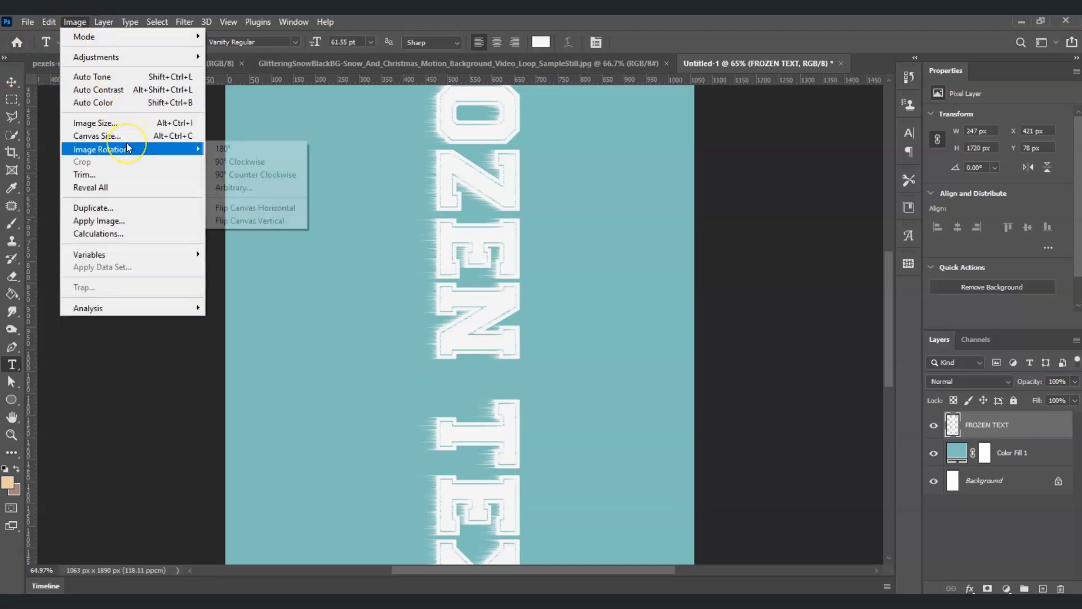
left_click(248, 176)
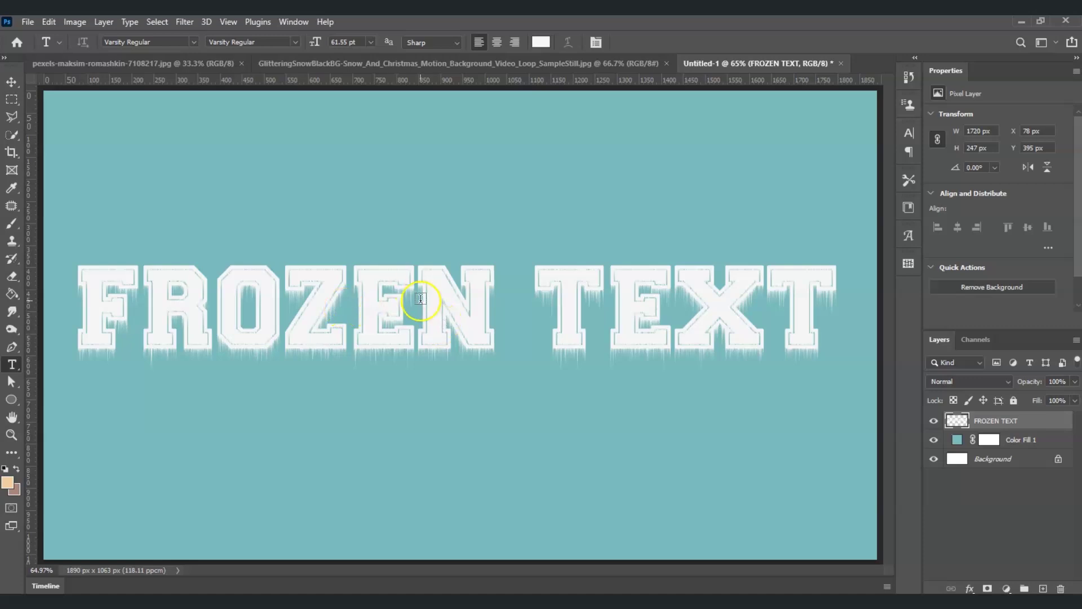
Step: Add a Bevel & Emboss effect to the FROZEN TEXT layer and open its settings
right_click(996, 428)
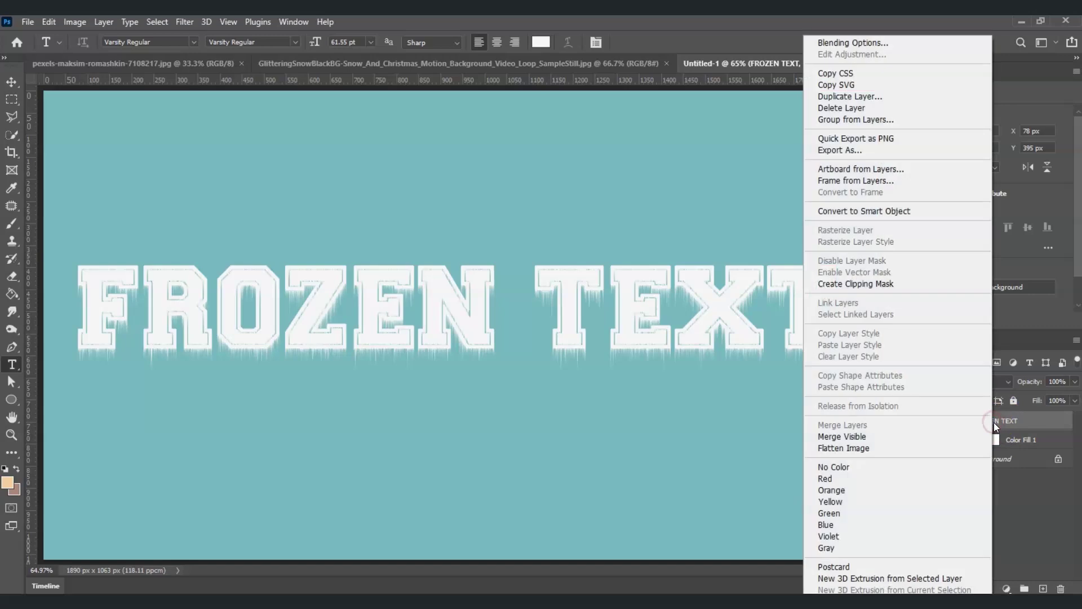
left_click(852, 44)
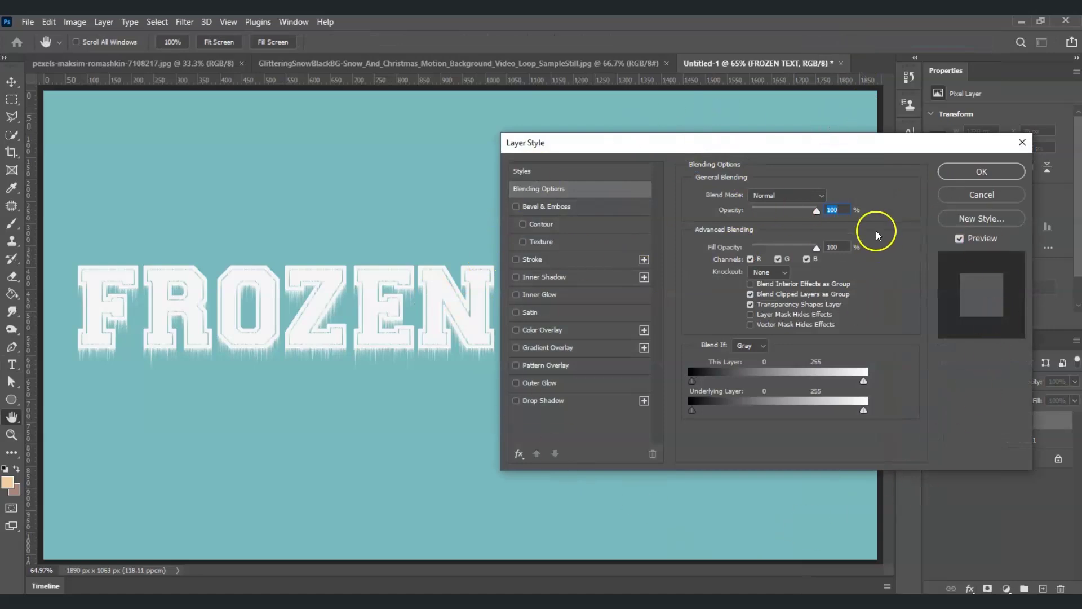
left_click_drag(802, 145, 768, 152)
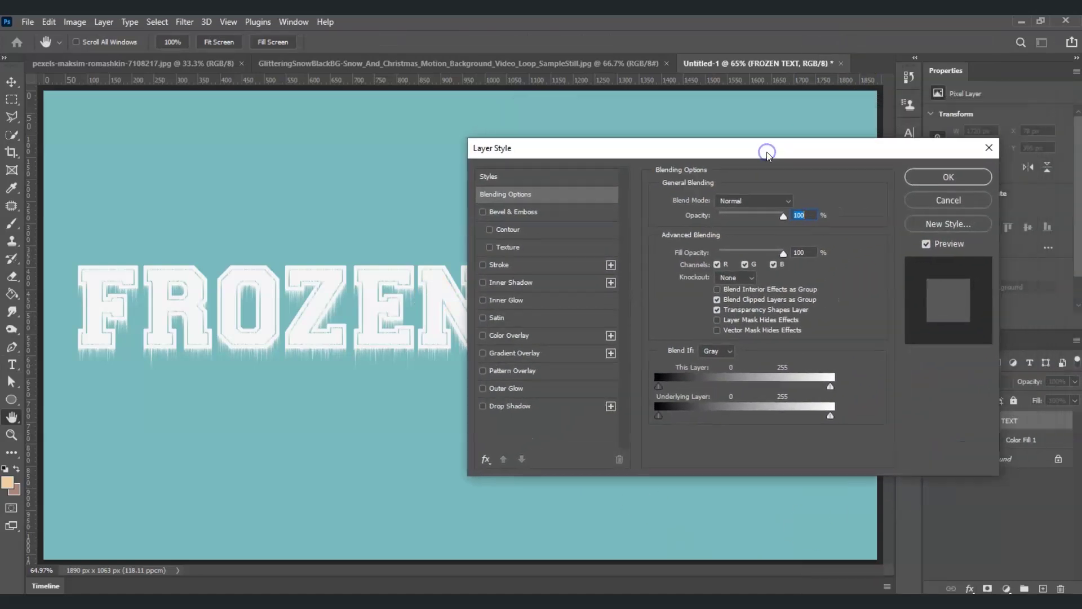
left_click(483, 212)
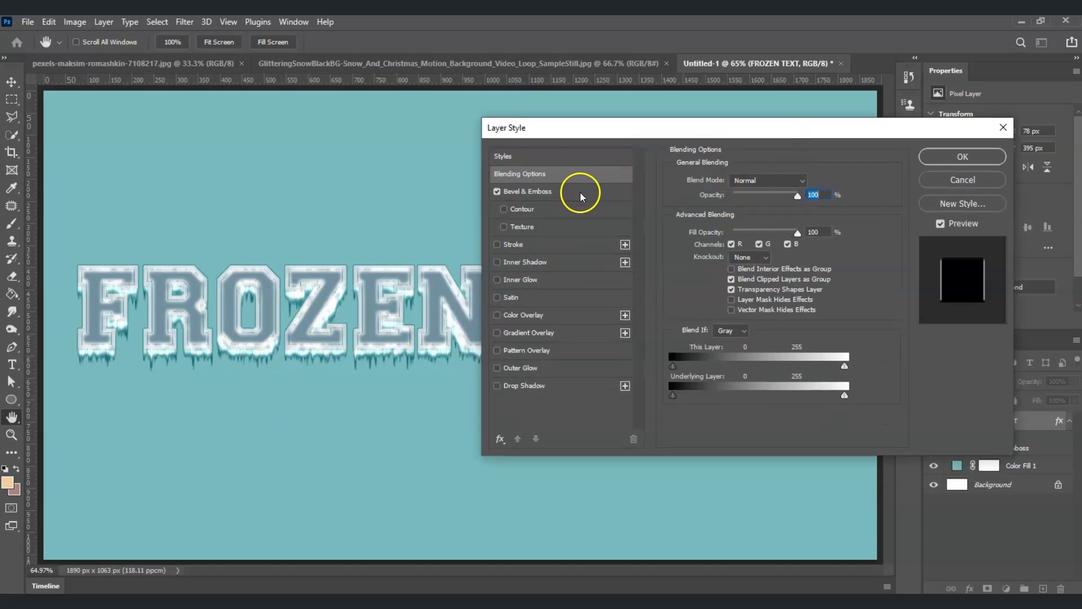
left_click(579, 192)
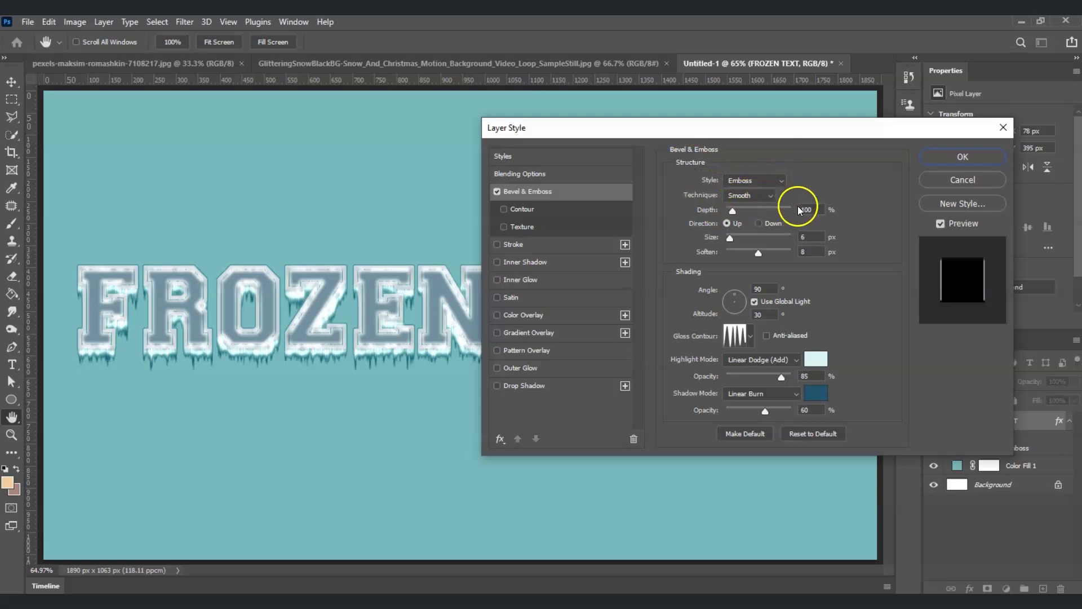
Step: Set the Bevel & Emboss depth to 100% and its size to 8 px
left_click_drag(737, 213, 743, 212)
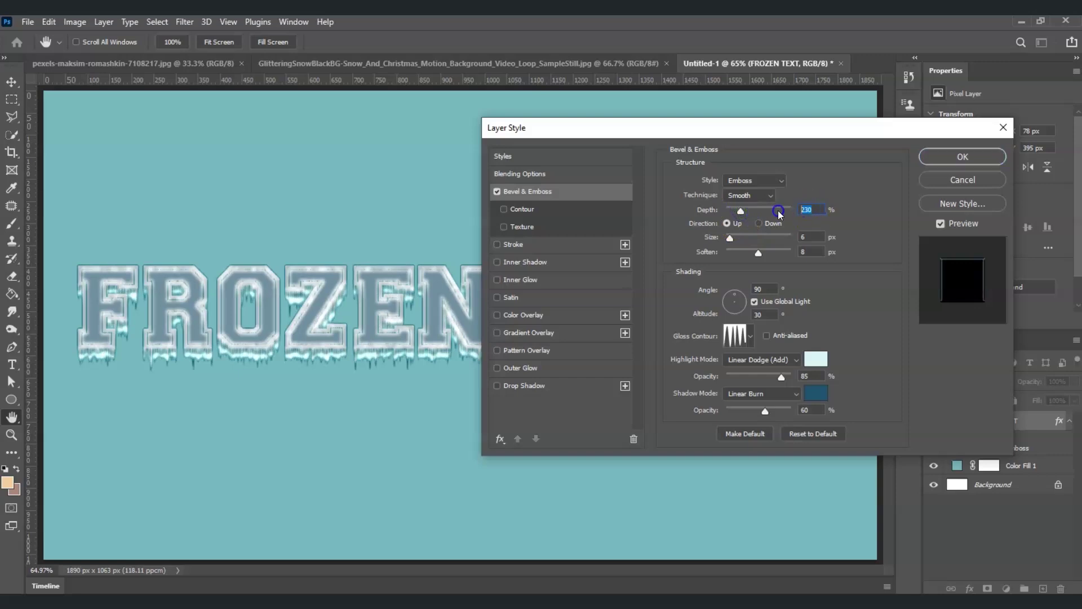
type("100")
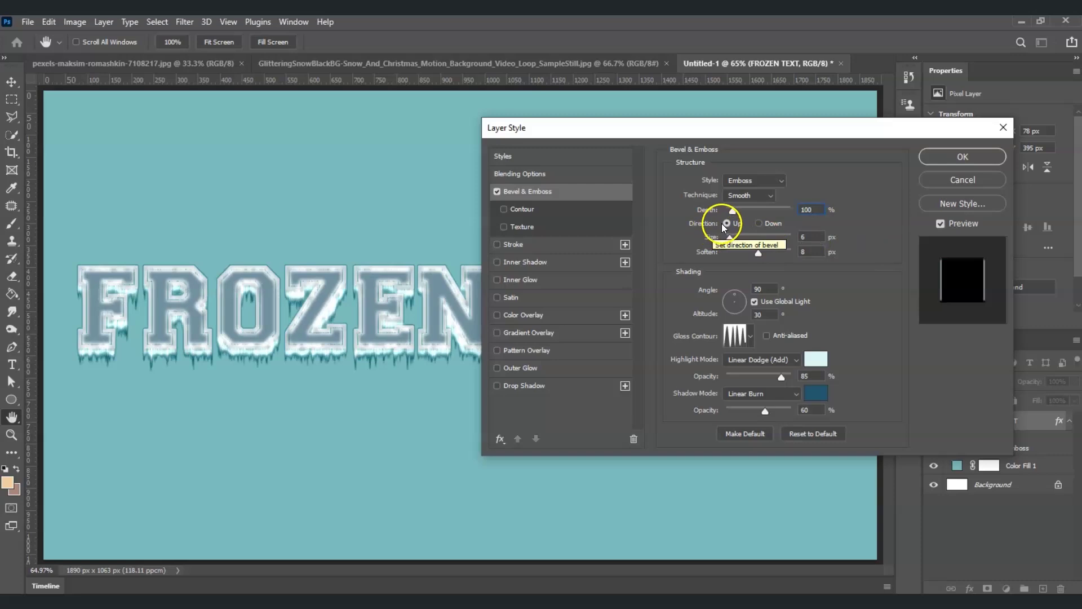
left_click_drag(807, 237, 785, 240)
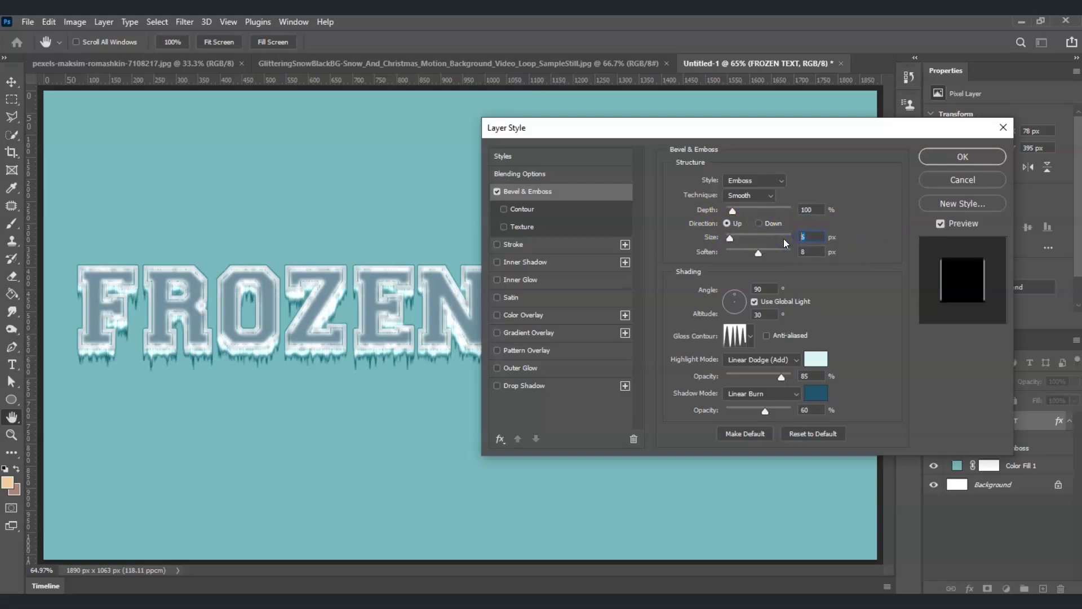
type("8")
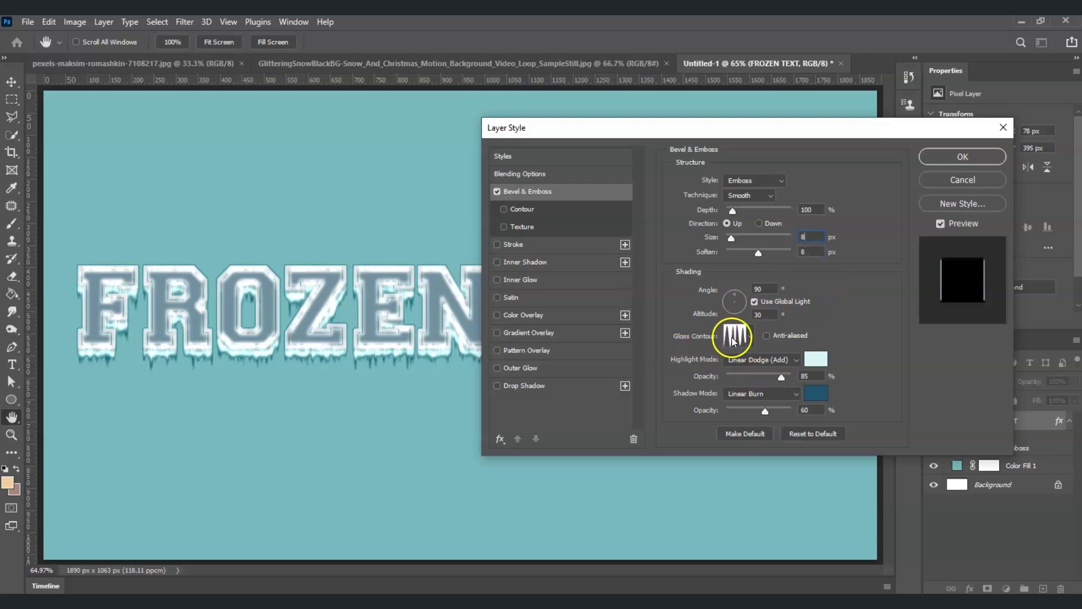
Step: Choose the Ring - Double preset as the gloss contour of the Bevel & Emboss
left_click(751, 338)
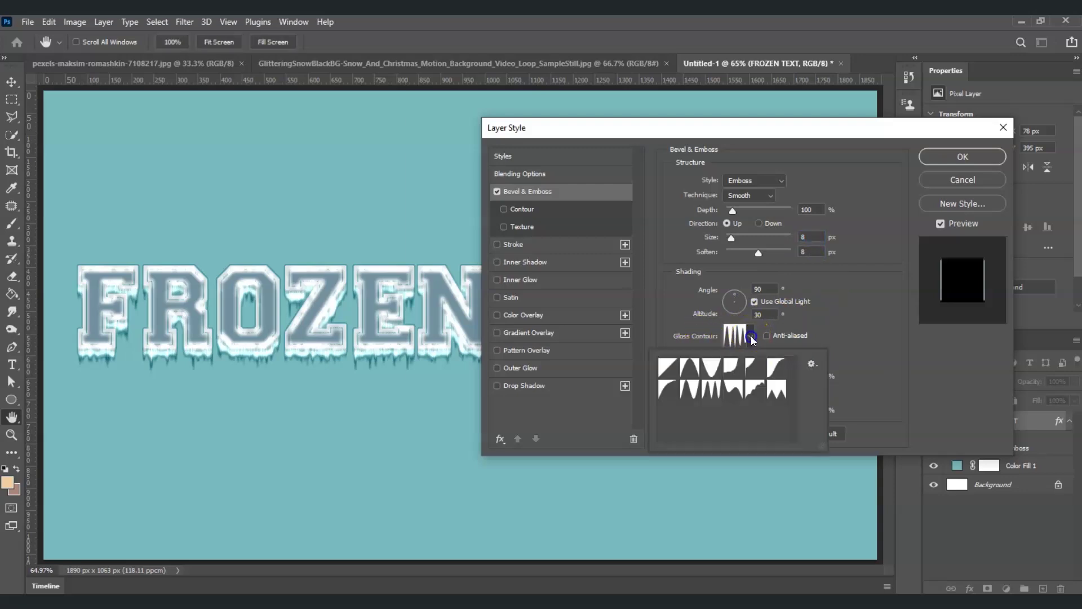
left_click(711, 400)
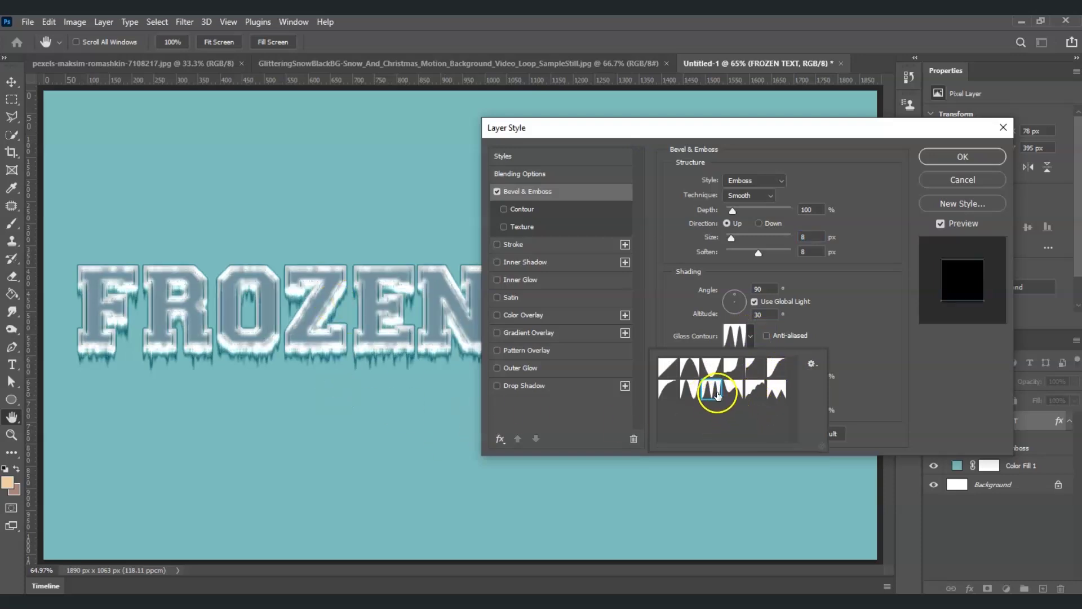
left_click(846, 333)
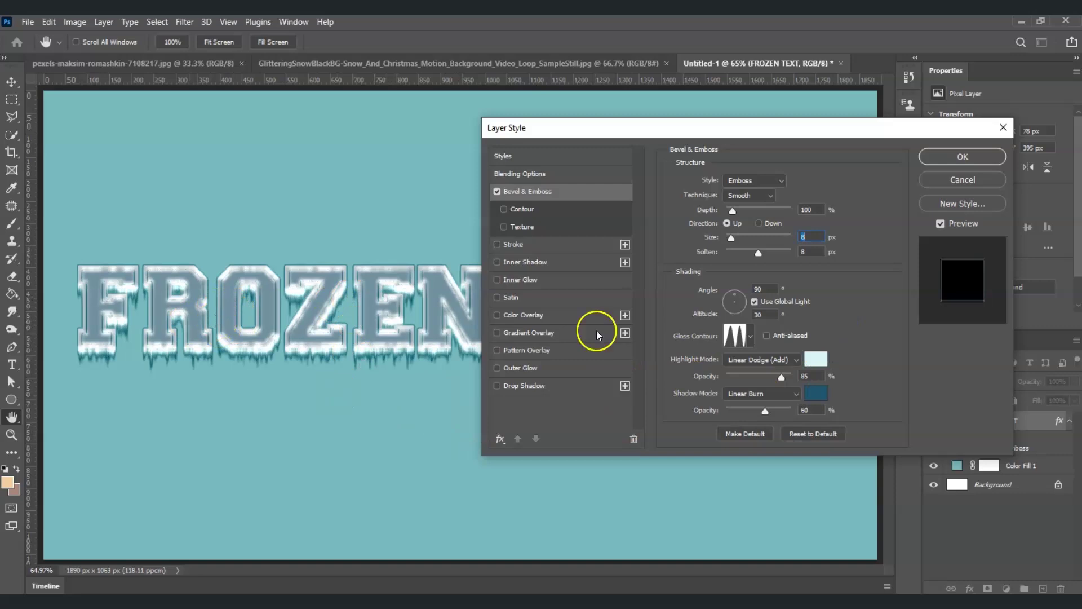
Step: Reshape the gloss contour curve into three uneven peaks with raised valleys, placing one valley point at input 70%, output 26%
left_click(728, 338)
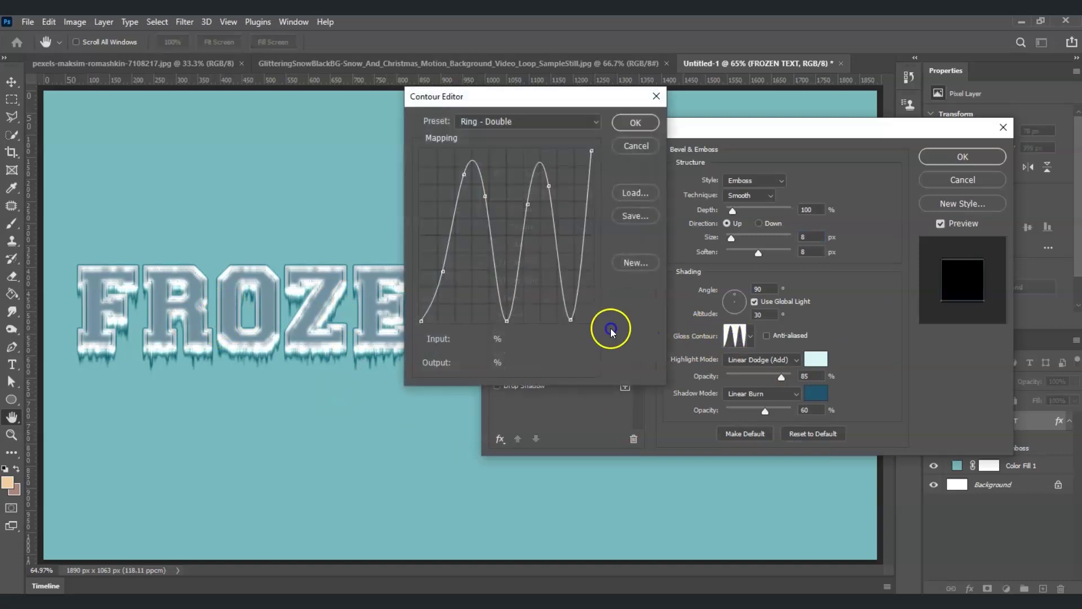
left_click(546, 220)
mouse_move(464, 175)
left_mouse_down()
mouse_move(454, 172)
mouse_move(465, 165)
left_mouse_up()
left_click_drag(443, 272, 428, 286)
left_click_drag(486, 196, 473, 198)
left_click_drag(507, 321, 488, 287)
mouse_move(528, 204)
left_mouse_down()
mouse_move(514, 204)
mouse_move(533, 190)
left_mouse_up()
left_click_drag(552, 262, 545, 265)
left_click_drag(571, 320, 563, 164)
left_click_drag(546, 265, 540, 277)
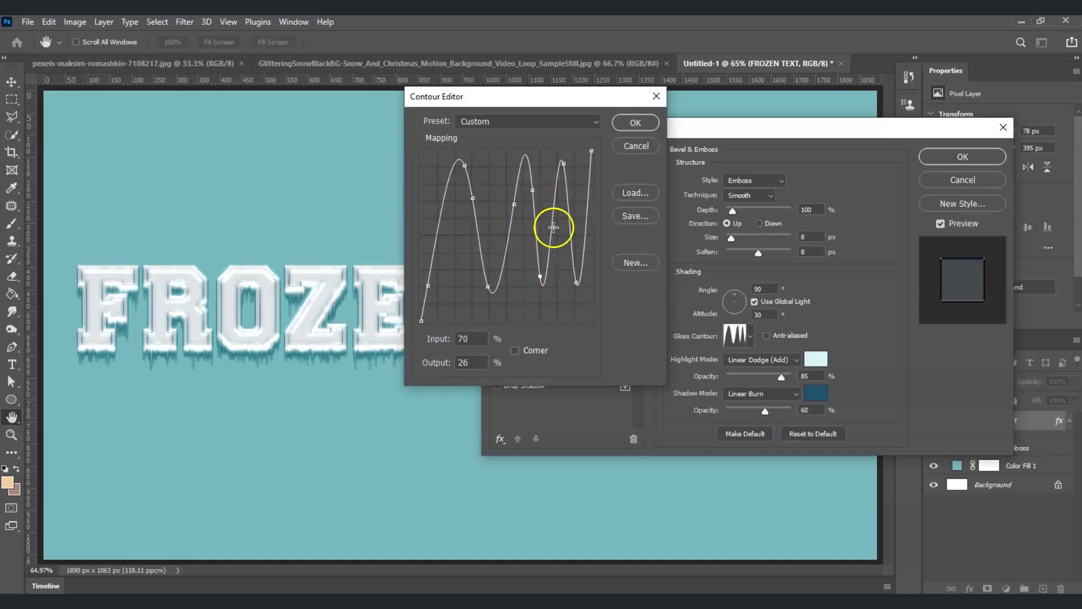
left_click(637, 122)
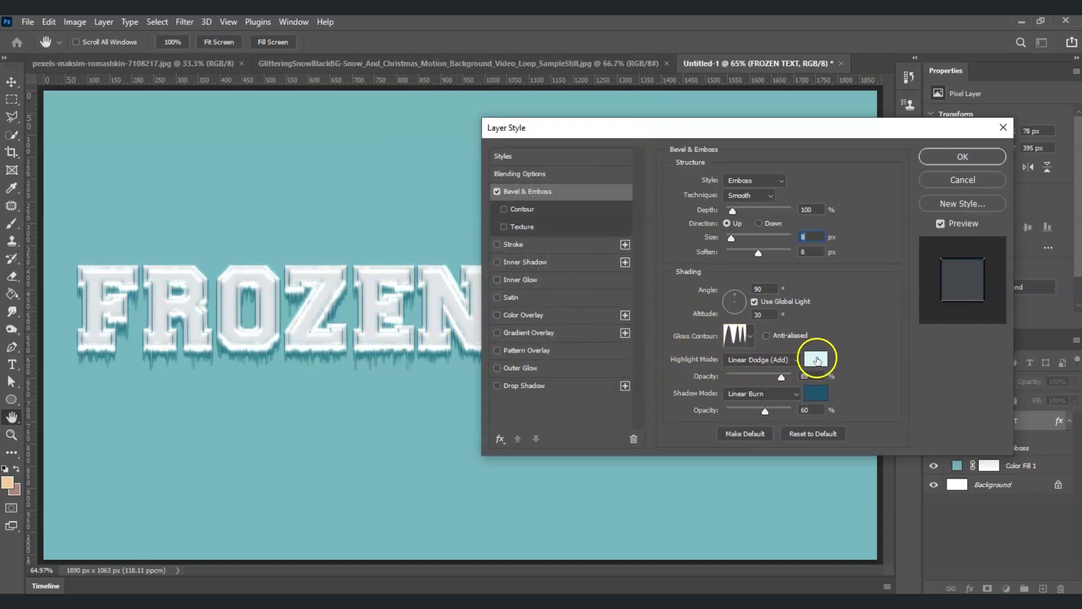
Step: Change the Bevel & Emboss highlight color to a pale cyan, about #d4f8f8
left_click(817, 359)
left_click(767, 119)
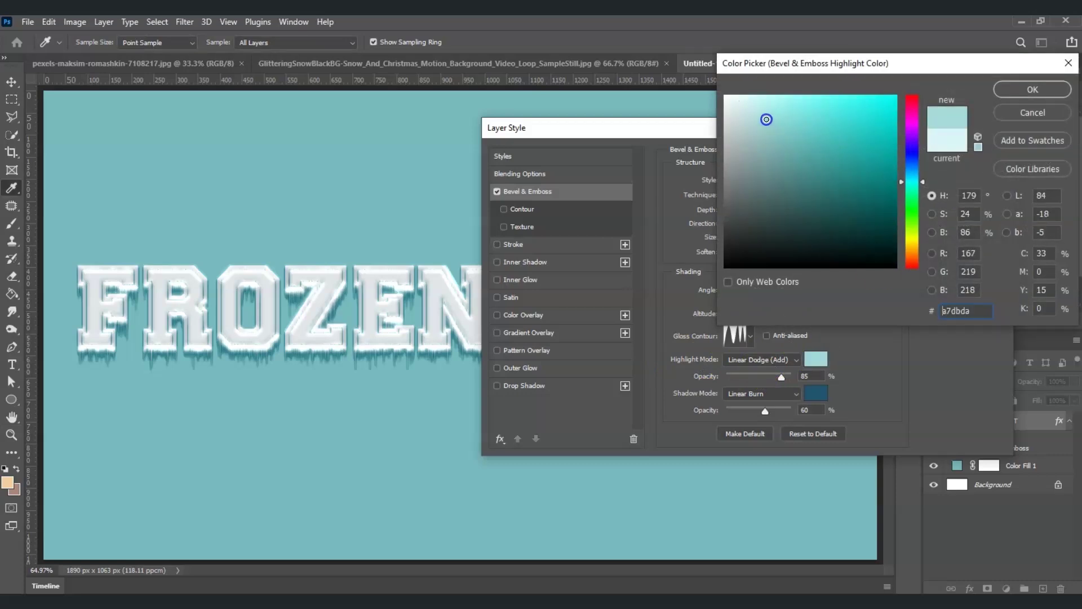
left_click_drag(761, 119, 734, 105)
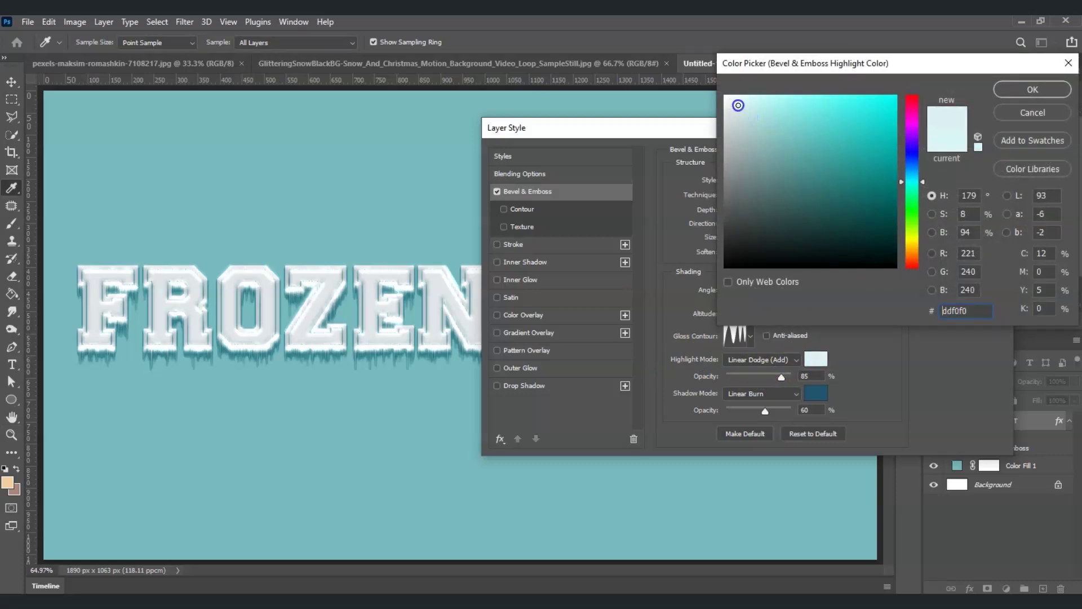
left_click_drag(744, 107, 750, 99)
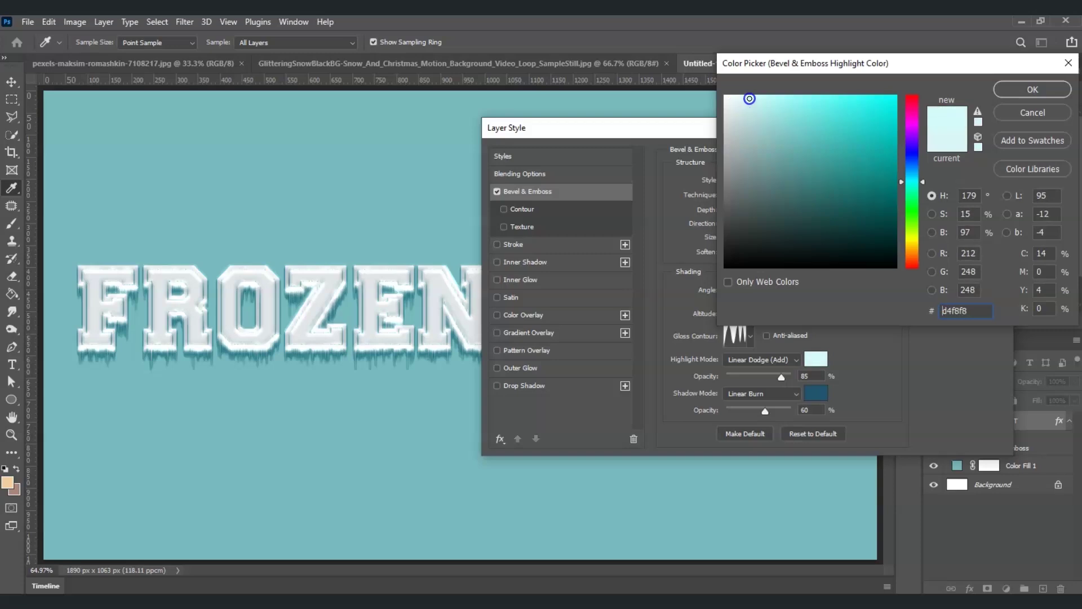
left_click(1049, 89)
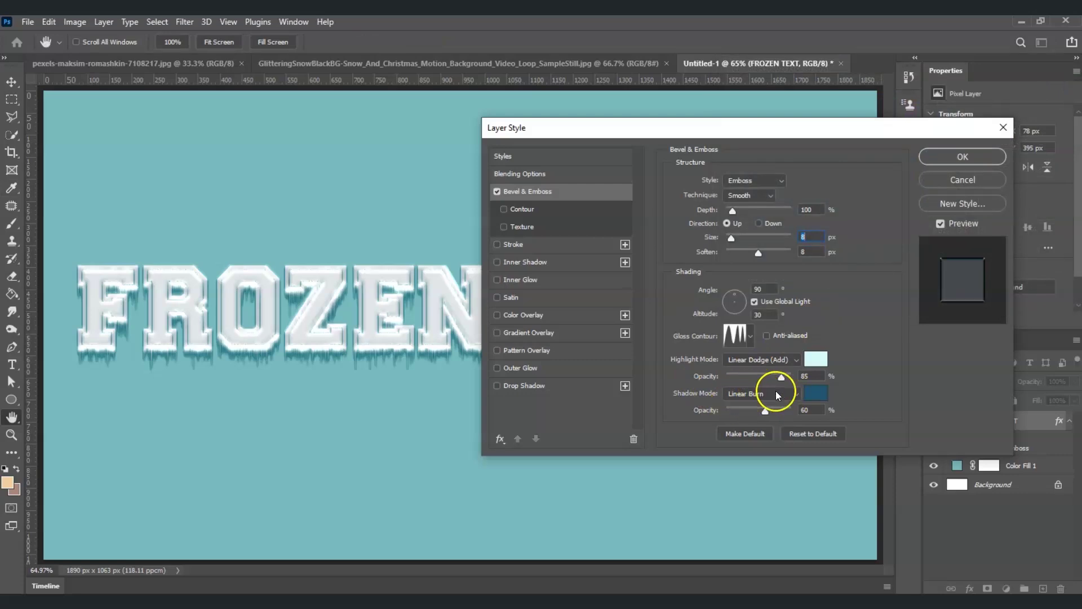
Step: Adjust the Bevel & Emboss shadow color to a slightly different dark blue
left_click(813, 394)
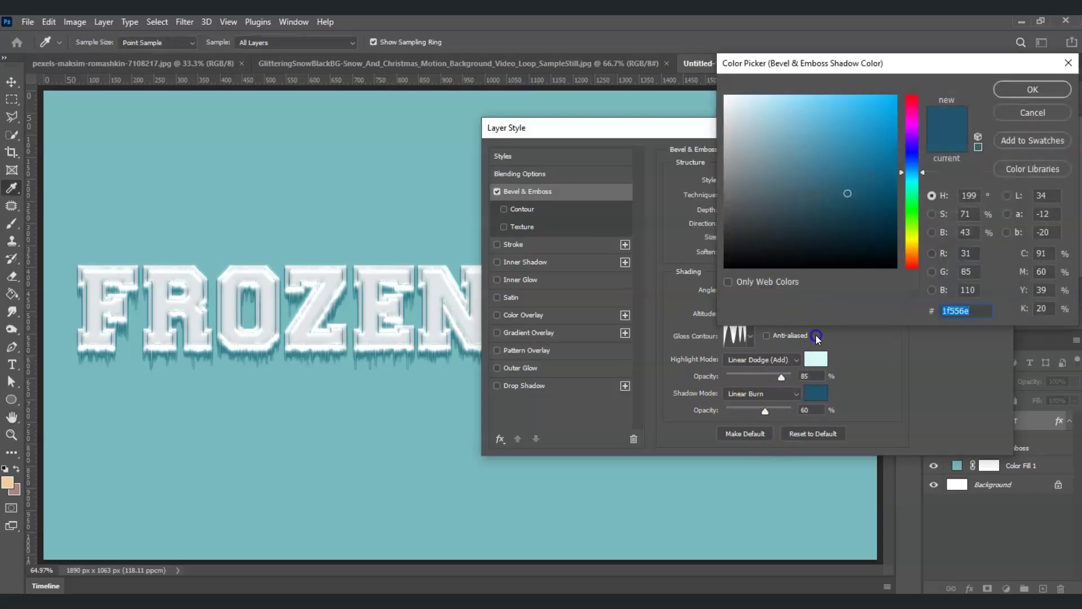
mouse_move(844, 189)
left_mouse_down()
mouse_move(851, 176)
mouse_move(855, 191)
left_mouse_up()
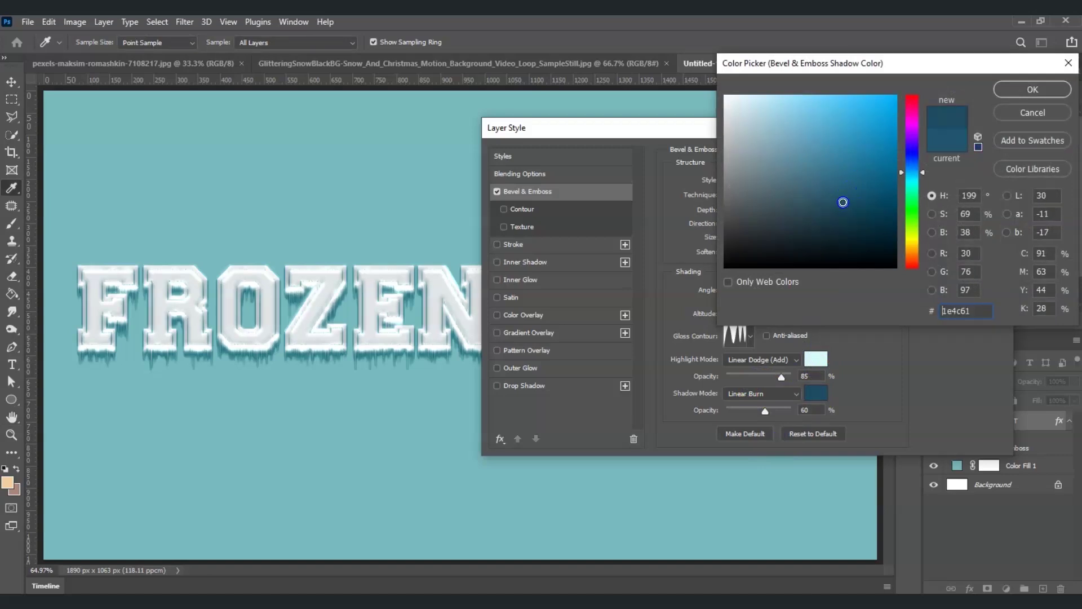
left_click(1033, 90)
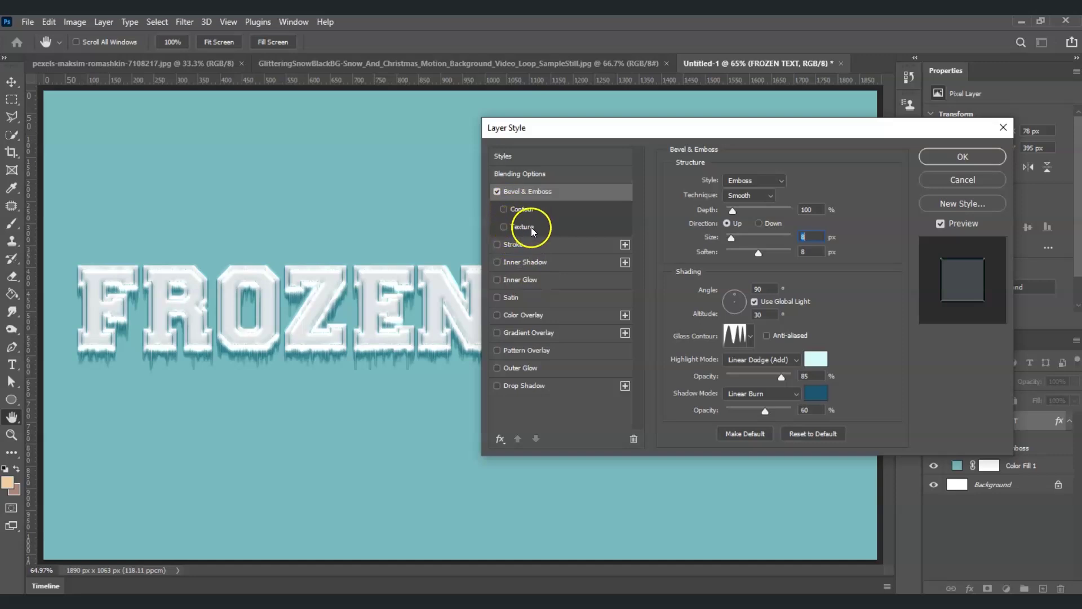
Step: Enable the texture of the Bevel & Emboss, using the grayish-white rippled pattern from the Water pattern group
left_click(503, 226)
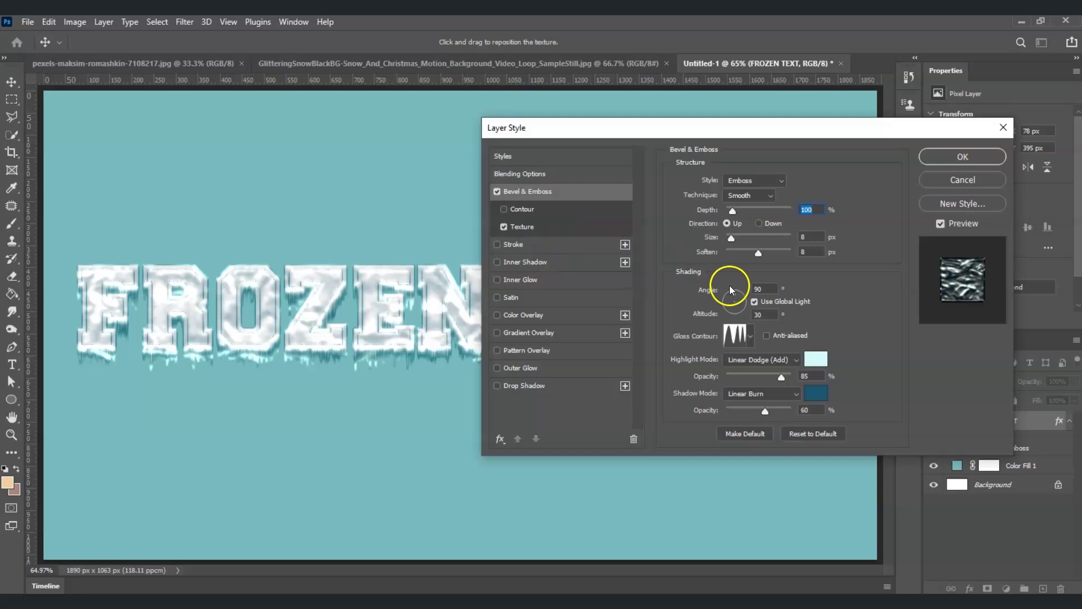
left_click(612, 233)
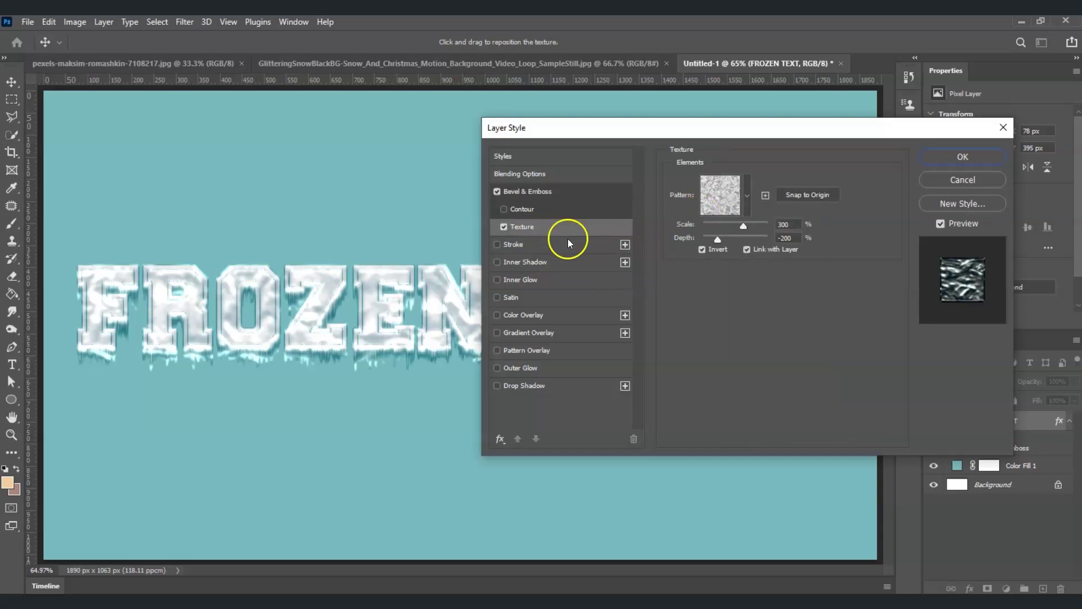
left_click(747, 197)
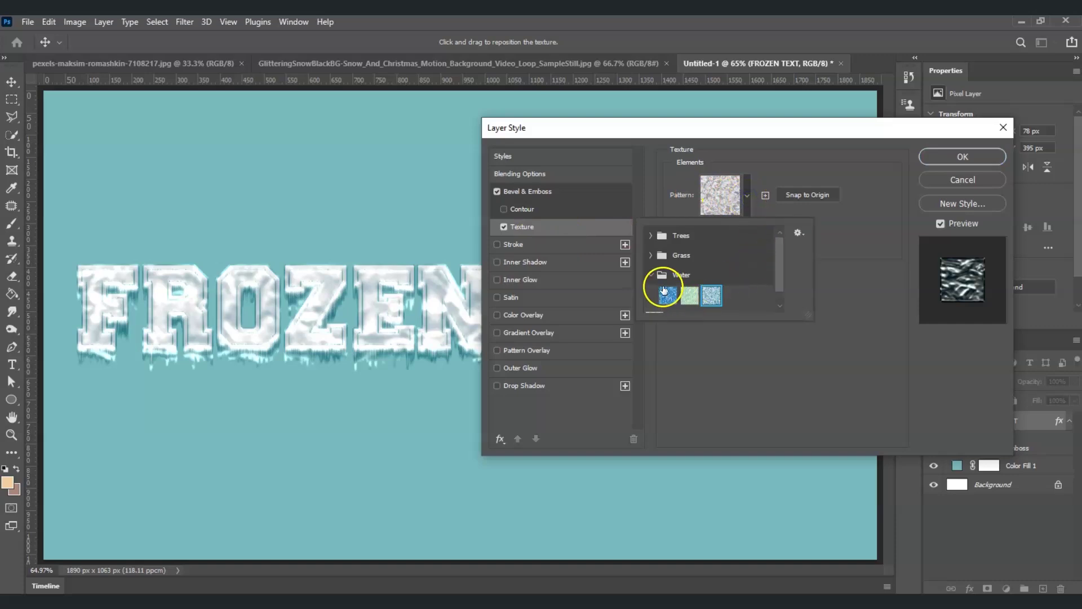
left_click(672, 275)
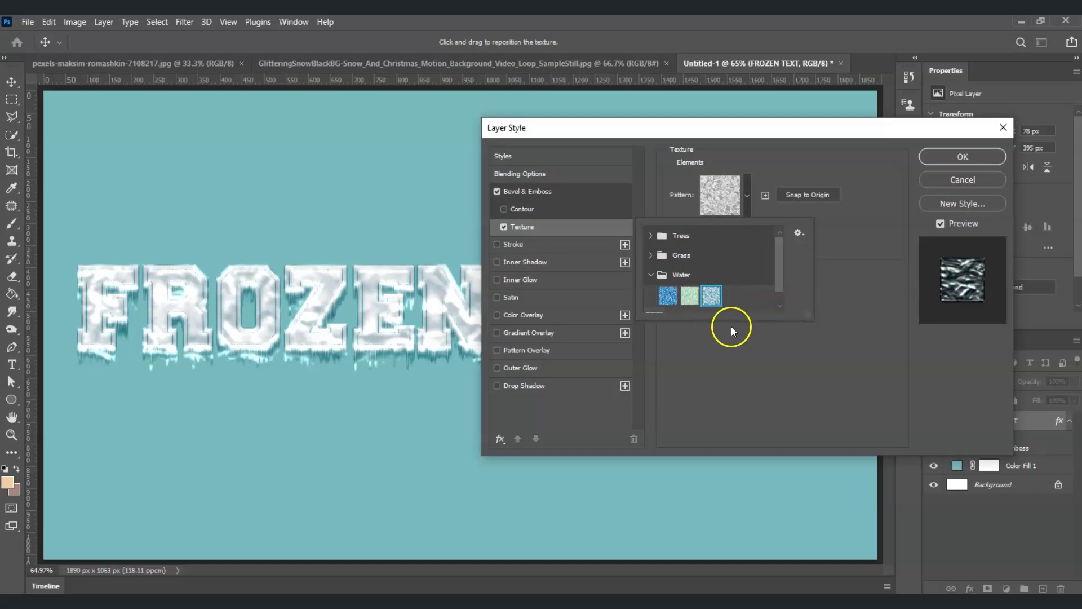
left_click(766, 351)
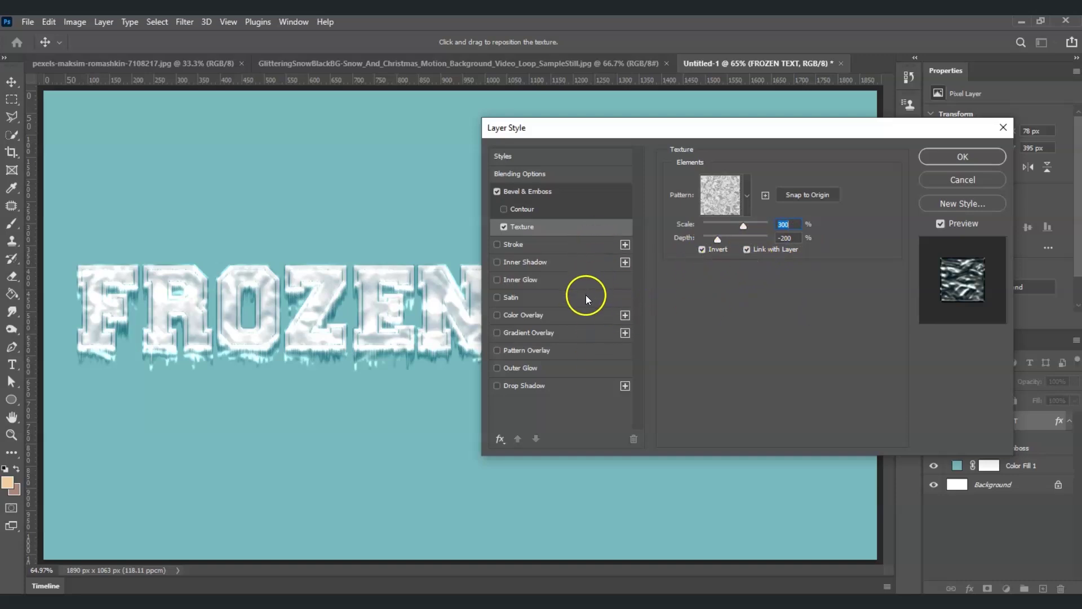
Step: Add a drop shadow to the FROZEN TEXT layer with 40% opacity and 10 px size, and apply the layer style
left_click(498, 387)
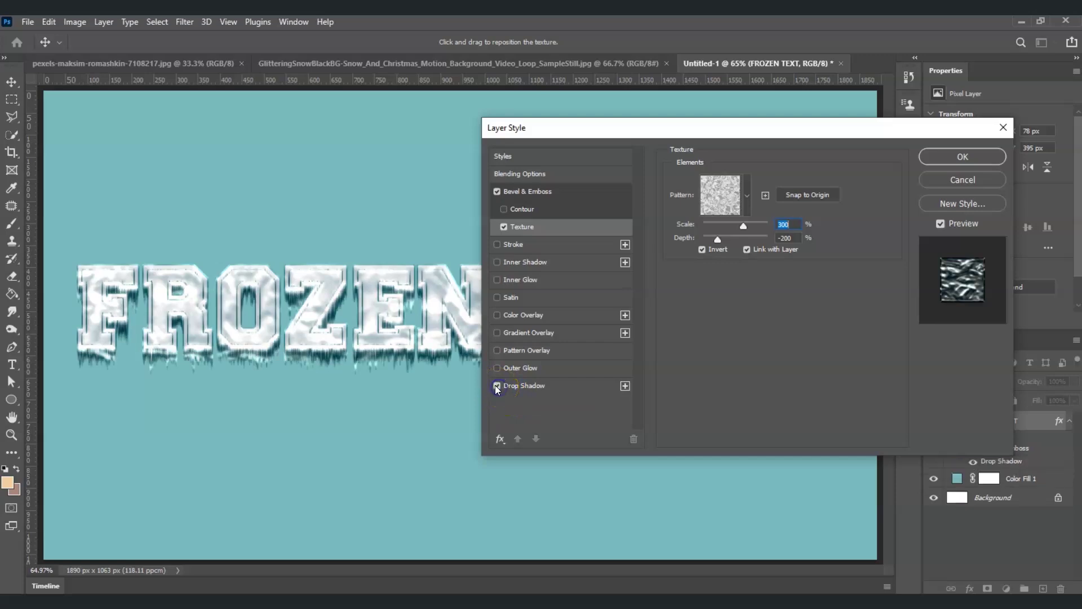
left_click(556, 390)
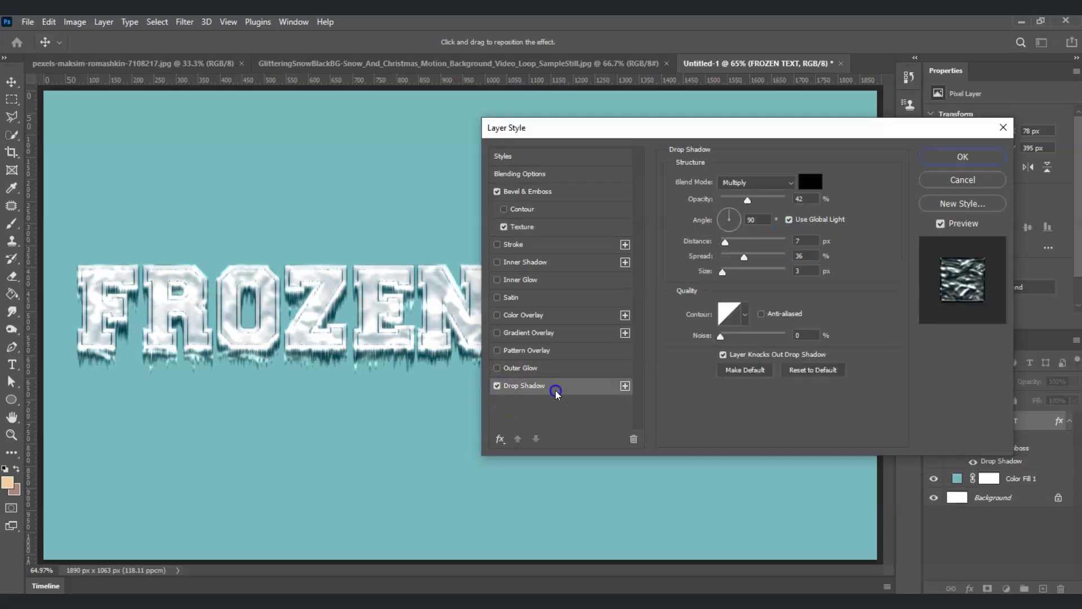
left_click_drag(748, 199, 750, 201)
double_click(799, 199)
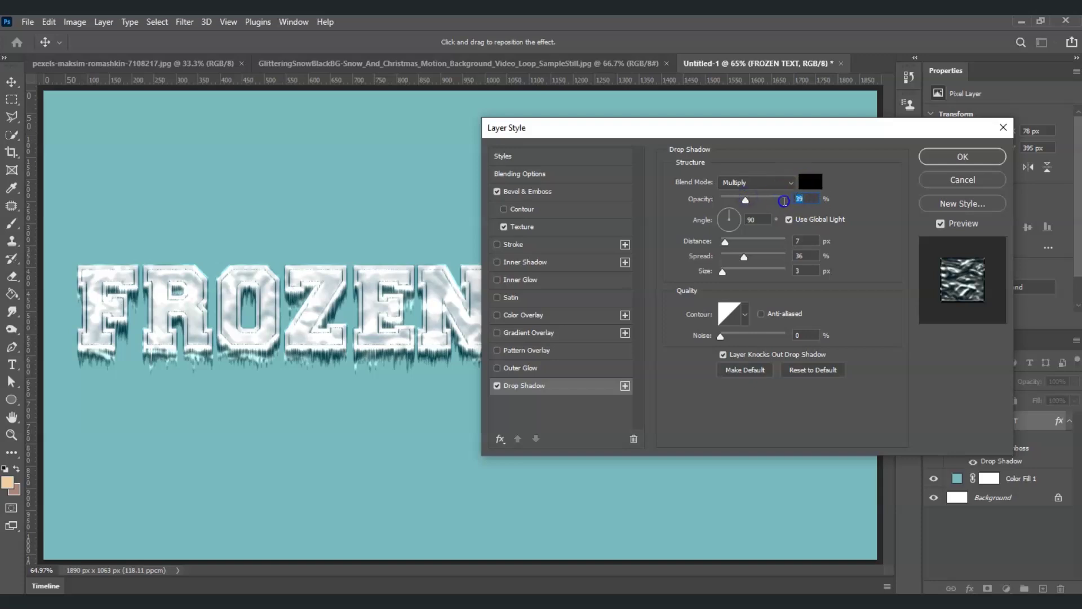
key("Up")
left_click_drag(728, 274, 728, 271)
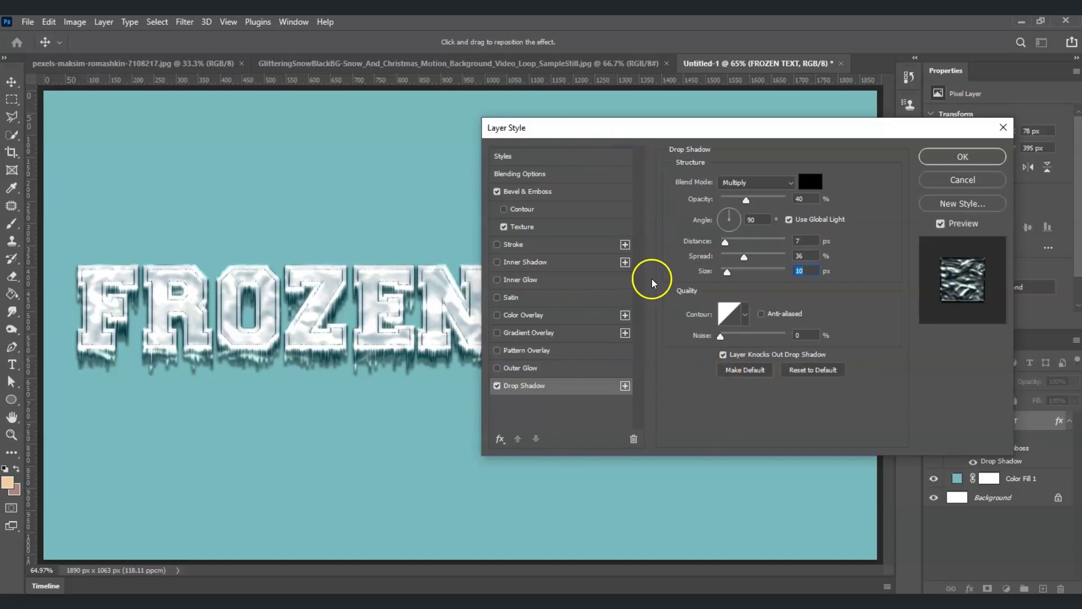
left_click(965, 157)
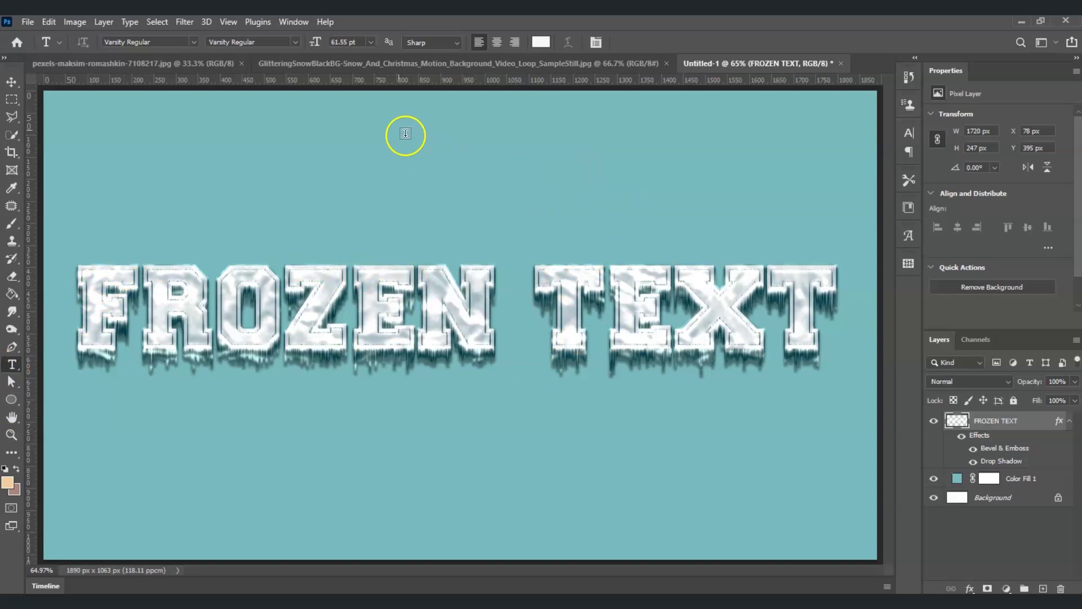
Step: Copy the cracked-ice photo into the Untitled-1 document and position it roughly centred over the canvas
left_click(191, 66)
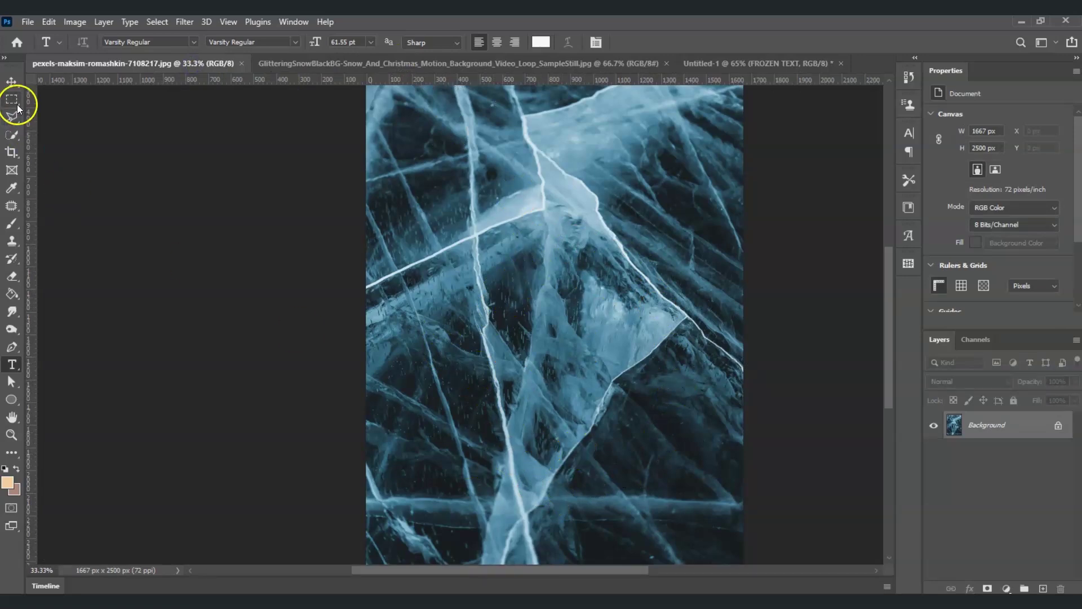
key("v")
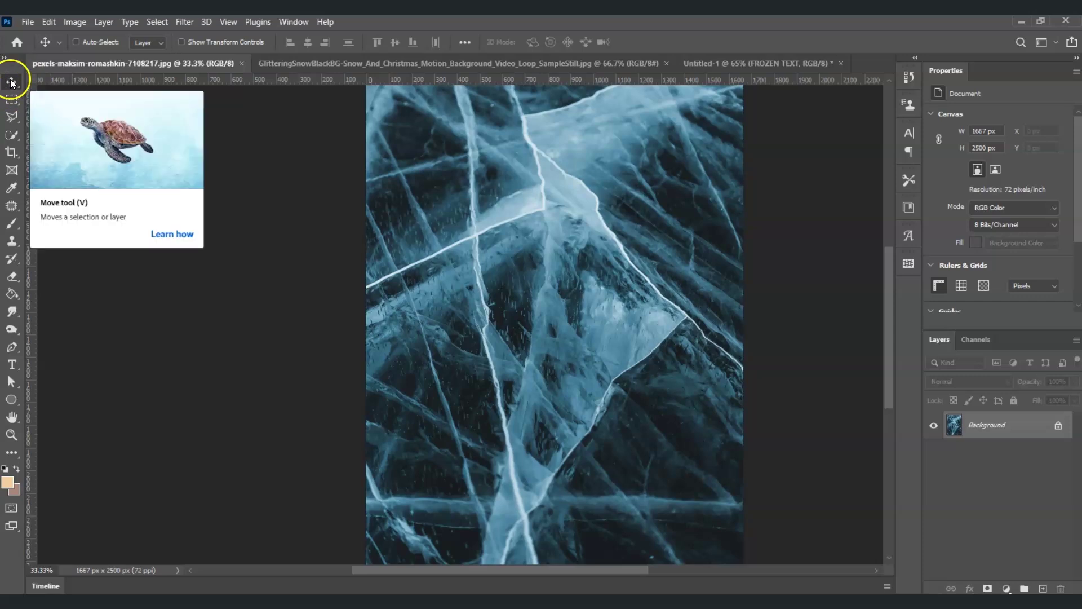
left_click_drag(604, 236, 737, 62)
left_click_drag(448, 363, 448, 365)
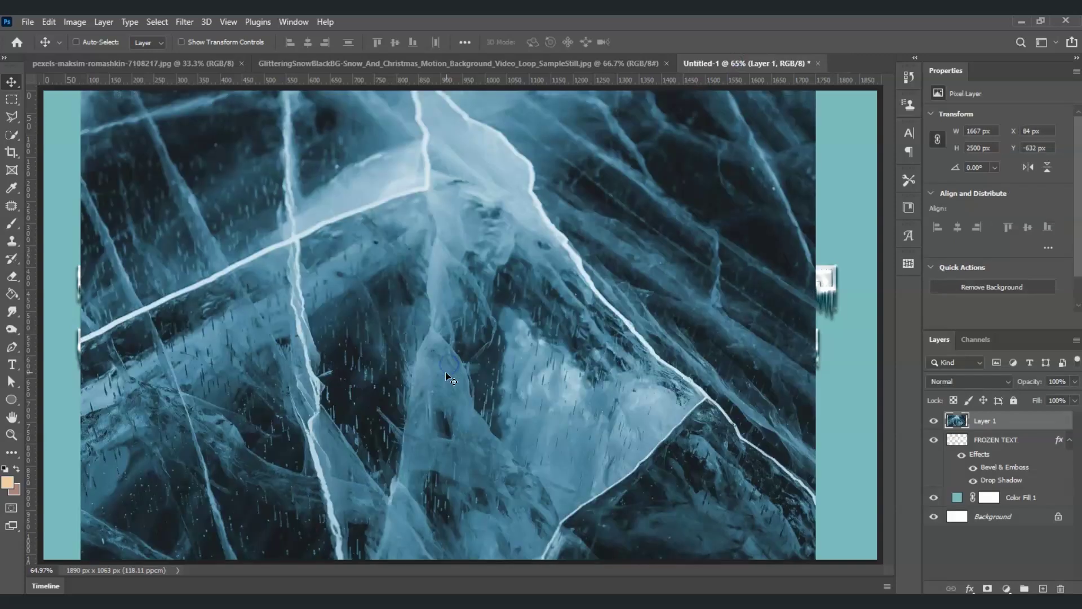
left_click_drag(283, 394, 414, 405)
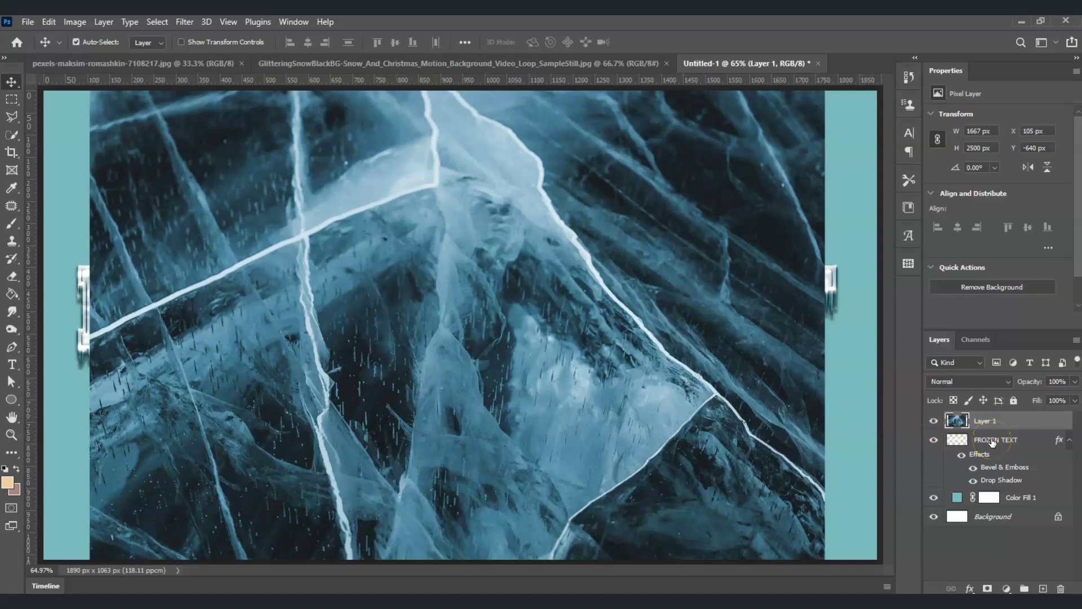
Step: Scale the ice photo layer to about 118% so that it covers the full width of the canvas
key("ctrl+t")
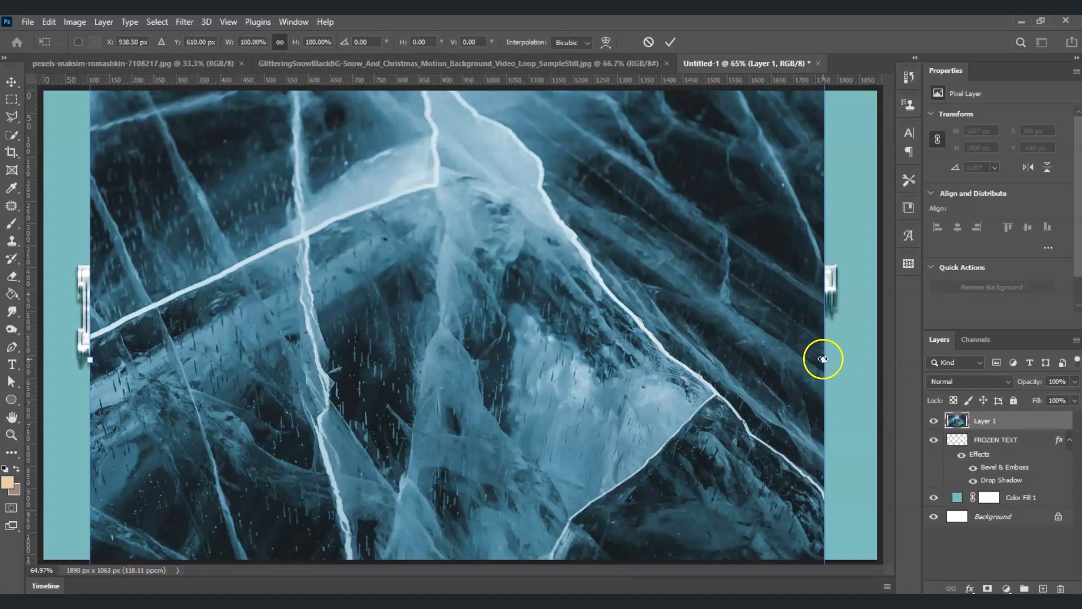
left_click_drag(826, 362, 893, 347)
left_click_drag(97, 363, 24, 361)
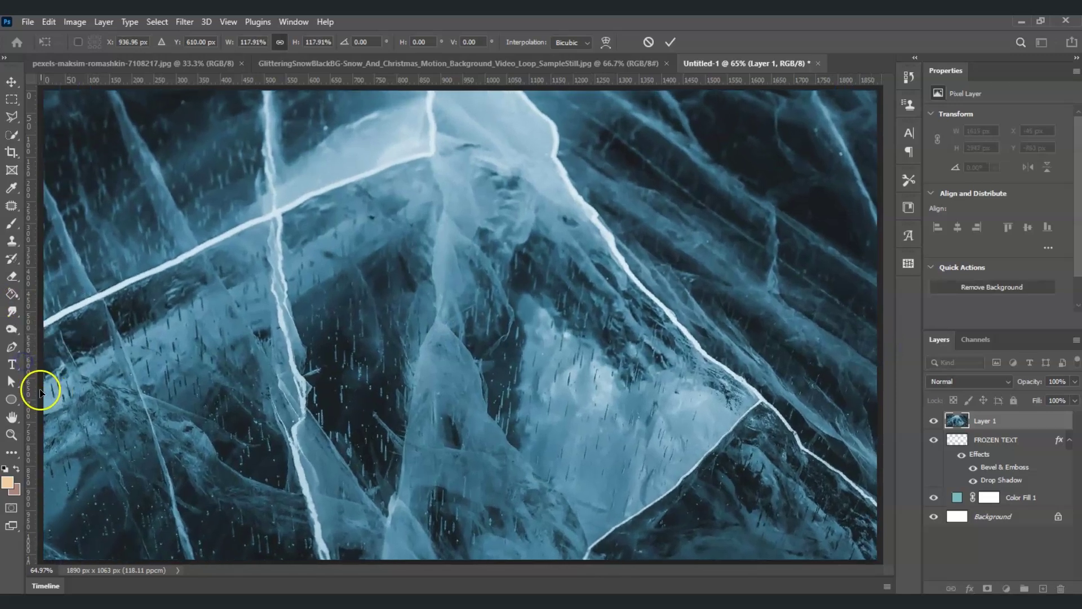
Step: Move the ice photo layer beneath the FROZEN TEXT layer and delete the teal Color Fill 1 layer
left_click(1001, 424)
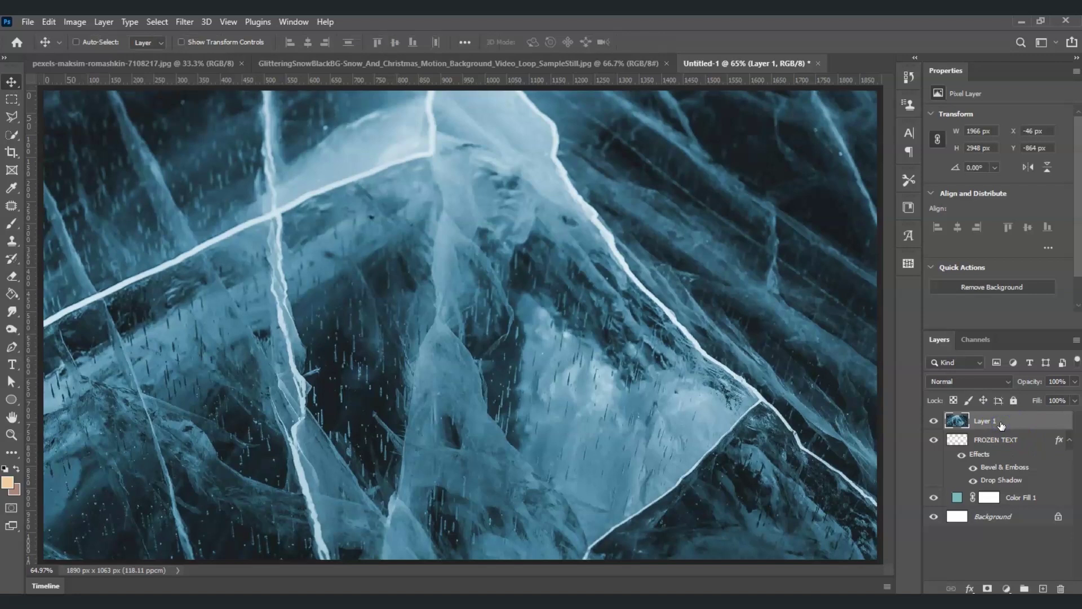
left_click_drag(996, 422, 1003, 488)
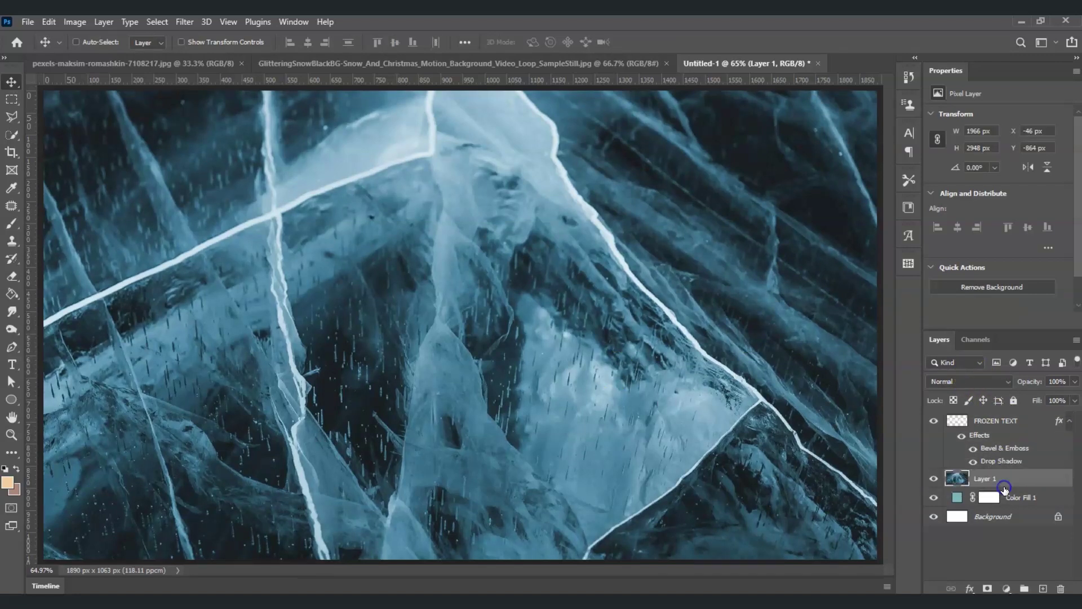
left_click(1018, 504)
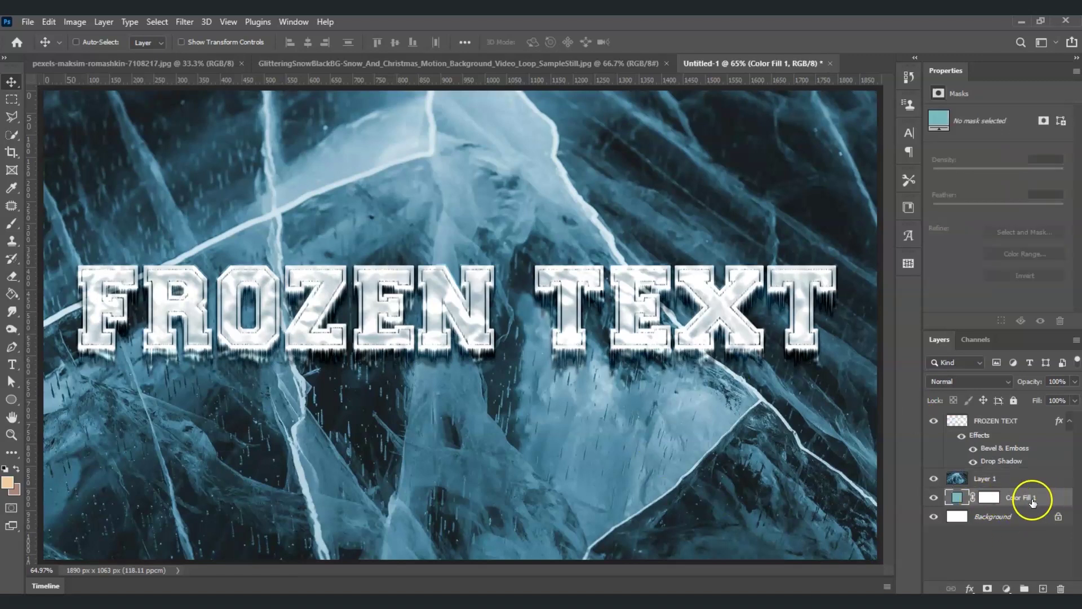
key("Delete")
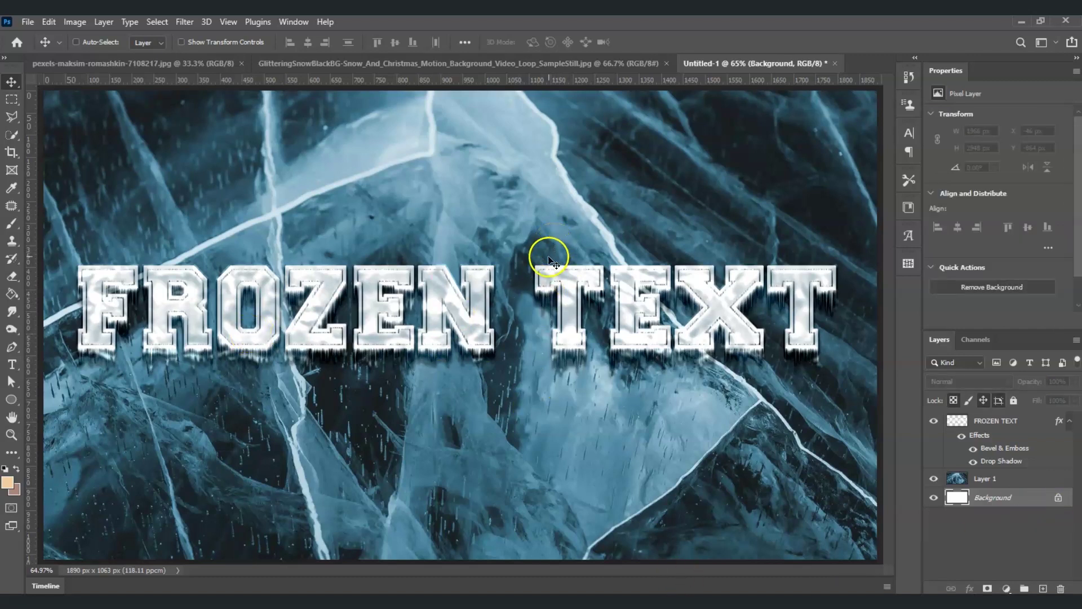
Step: Copy the black snow image into the Untitled-1 document, place it above the FROZEN TEXT layer and align it over the canvas
left_click(445, 64)
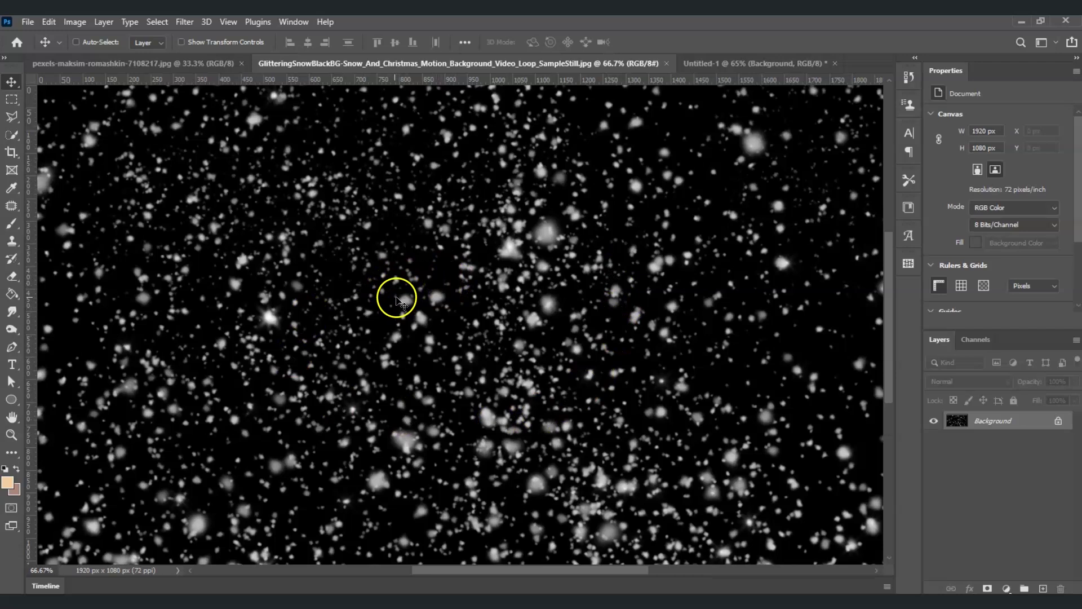
left_click_drag(509, 307, 502, 391)
left_click_drag(438, 381, 438, 382)
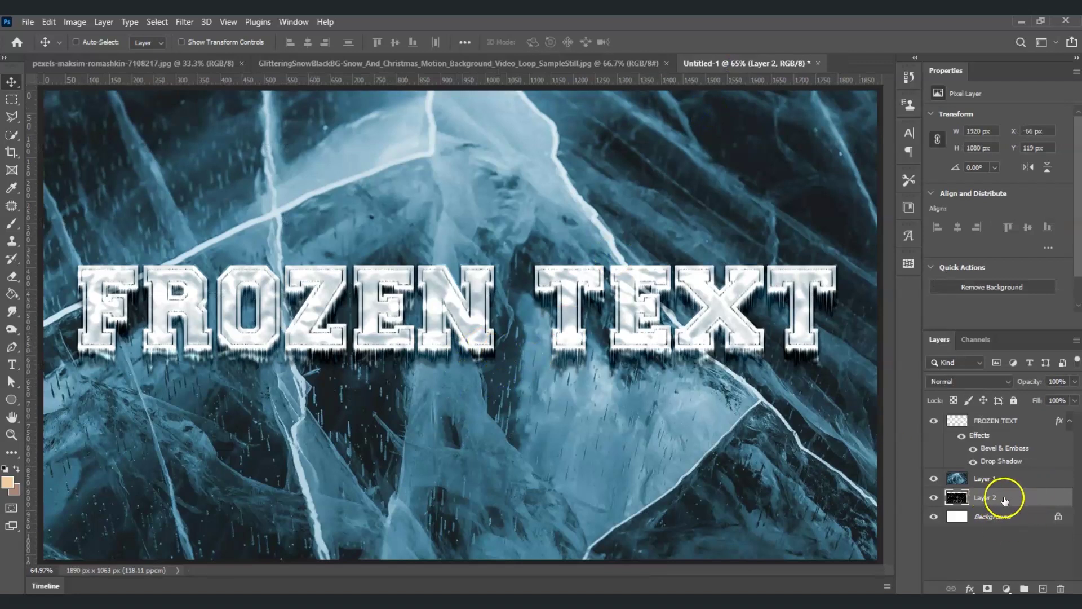
left_click_drag(997, 498, 1008, 413)
left_click_drag(466, 374, 477, 316)
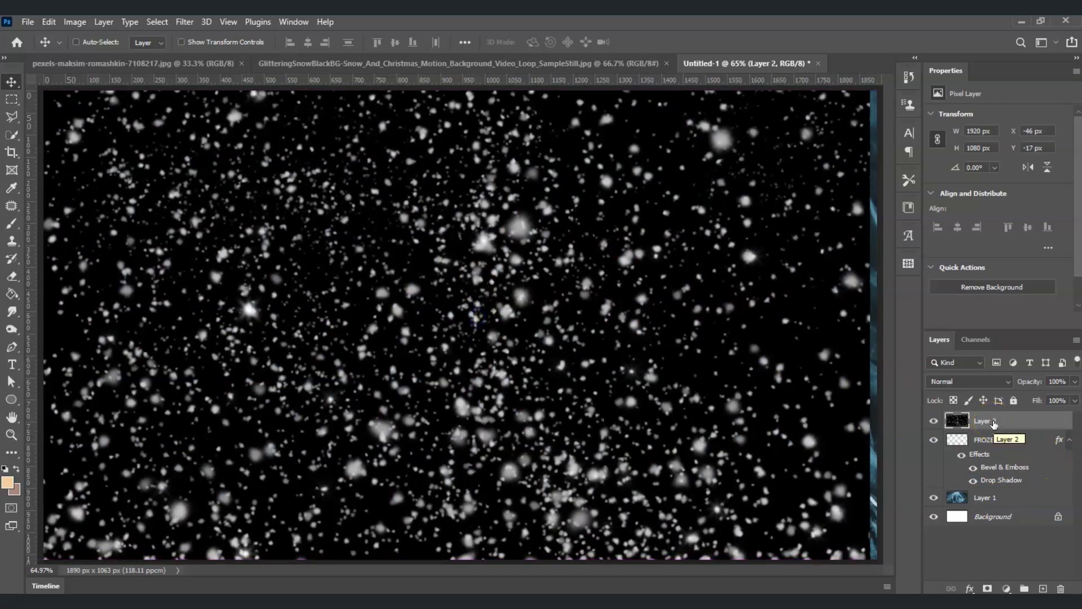
Step: Scale the snow layer to about 102.4% so that it covers the whole canvas
left_click(1036, 423)
key("ctrl+t")
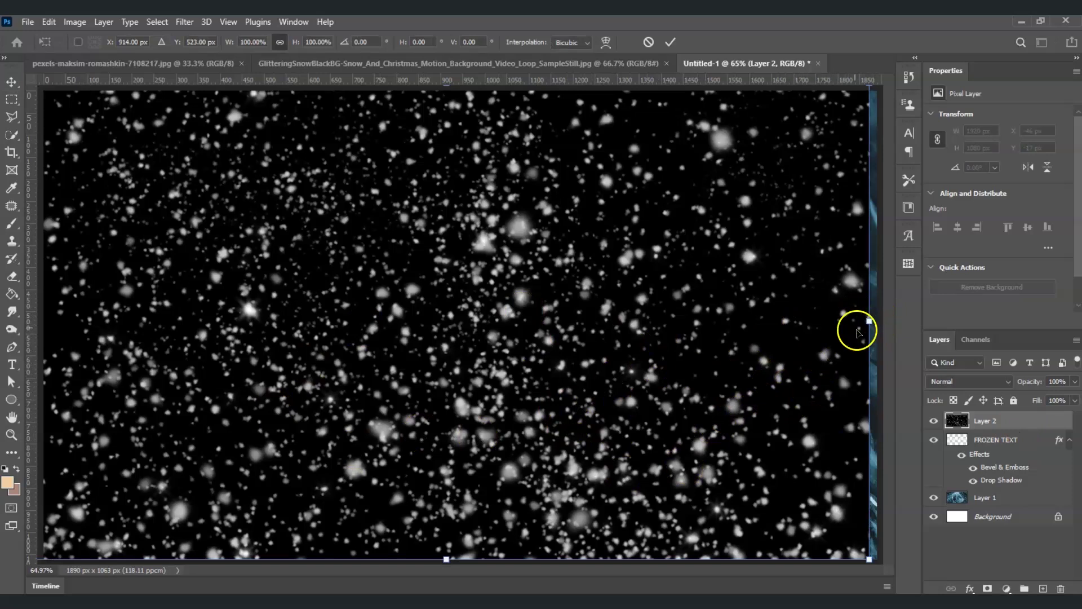
left_click_drag(866, 323, 881, 324)
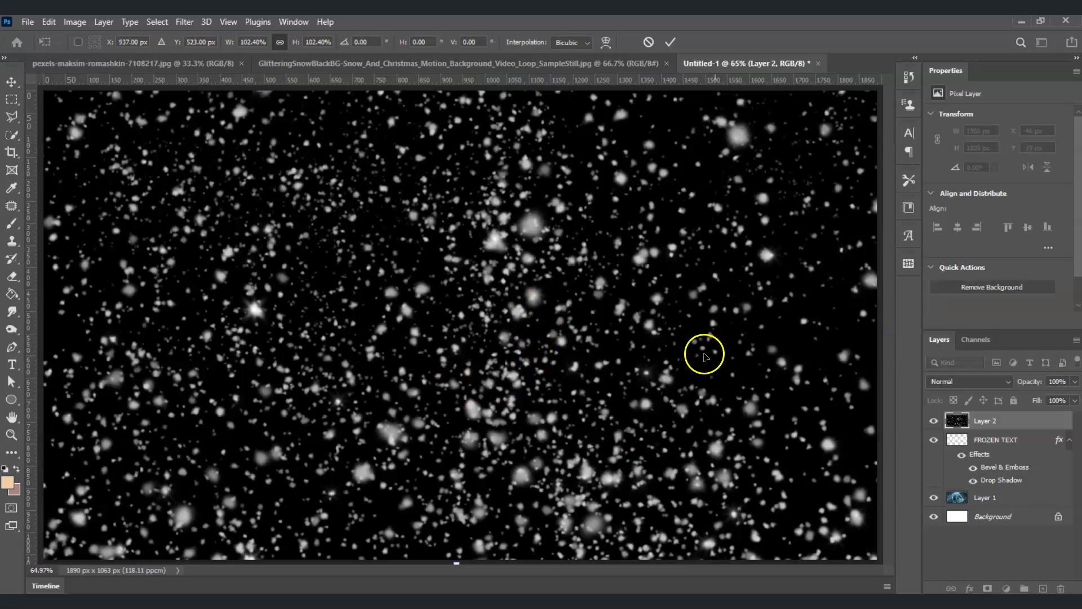
Step: Set the snow layer's blend mode to Screen
left_click(1006, 426)
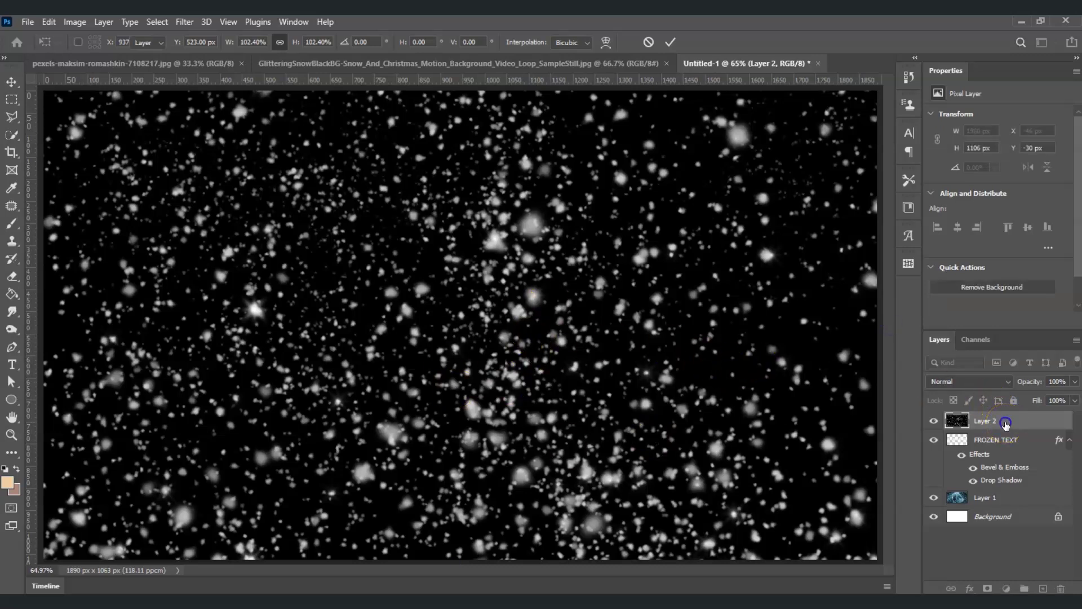
left_click(1008, 384)
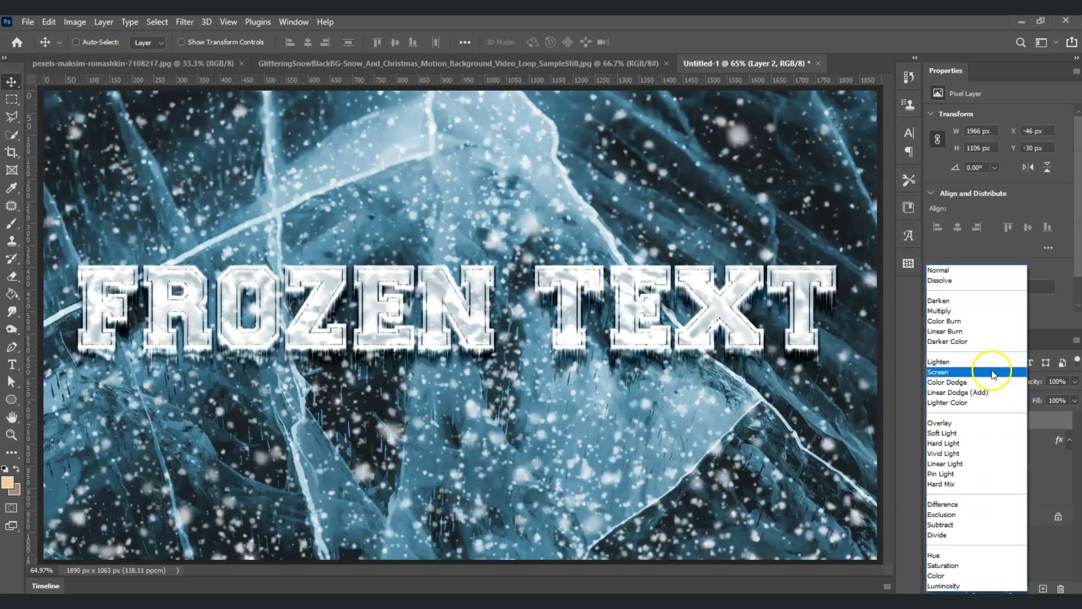
left_click(993, 374)
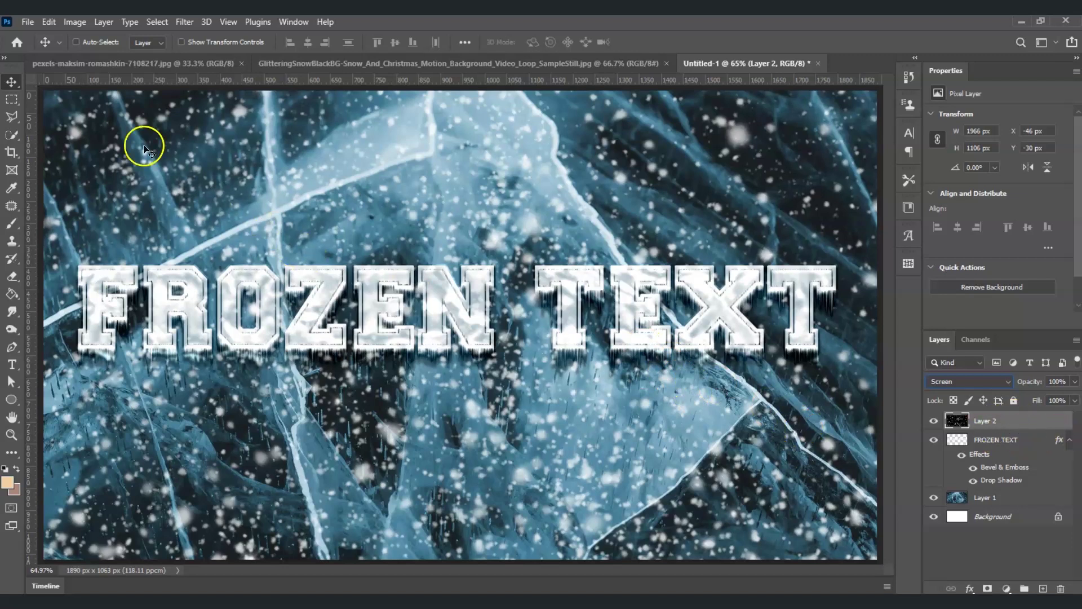
Step: Apply a Gaussian Blur with a 3.0 pixel radius to the snow layer
left_click(181, 23)
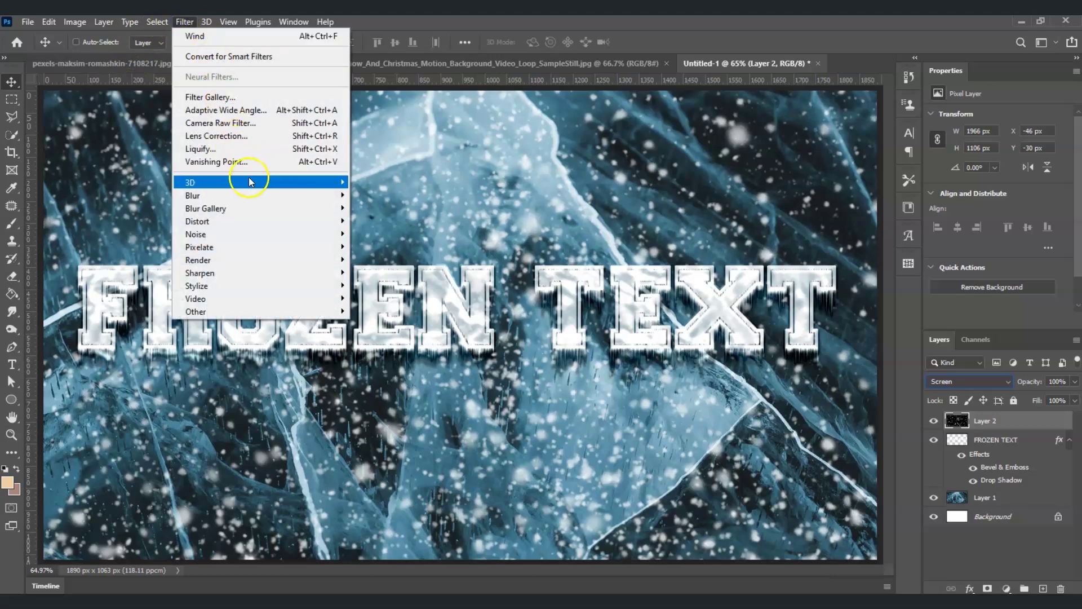
left_click(259, 195)
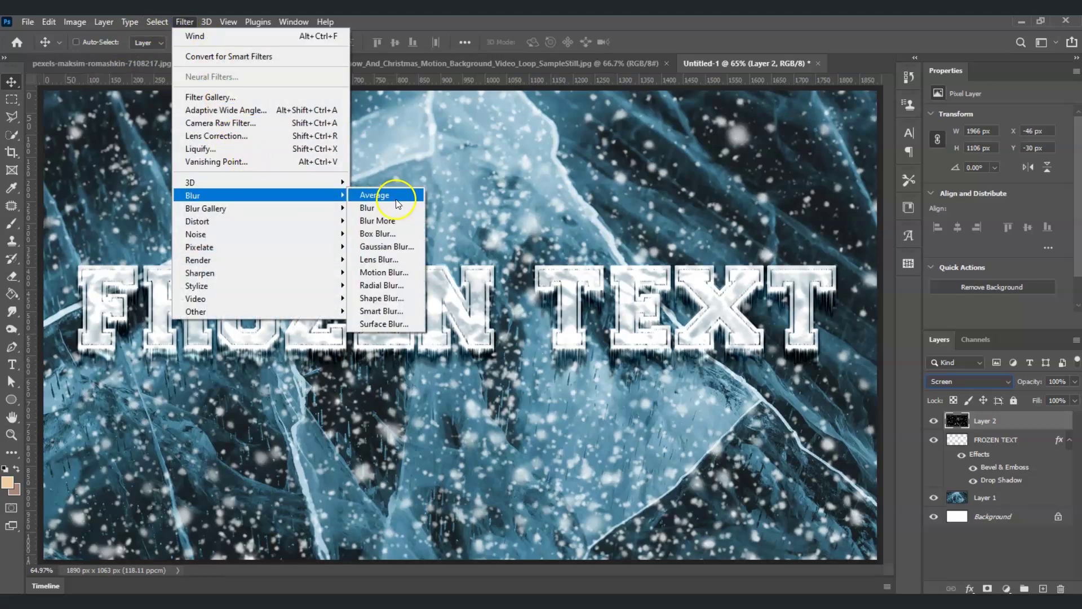
left_click(395, 247)
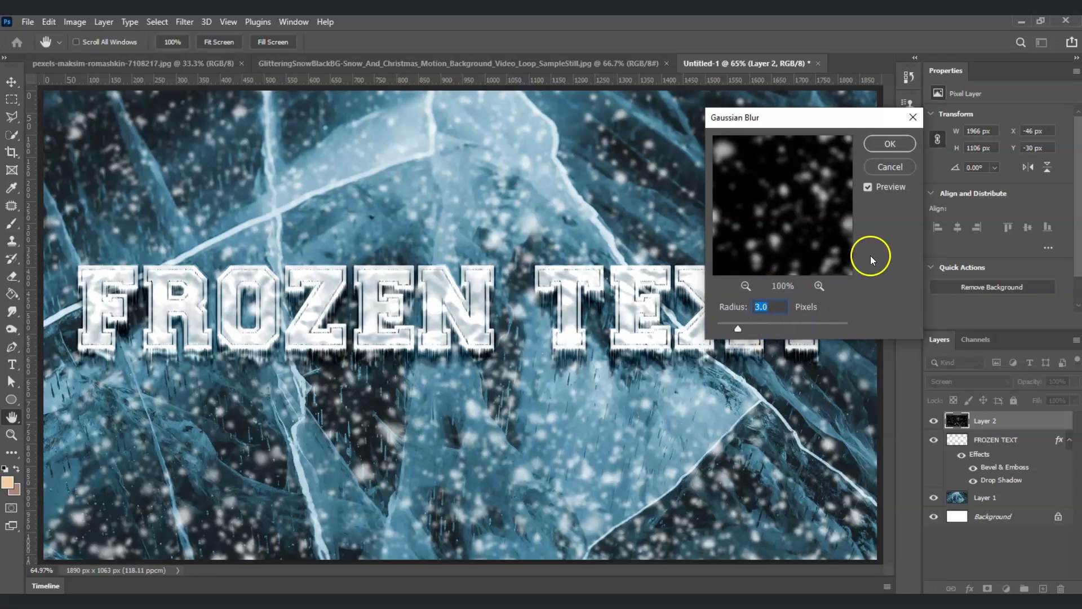
left_click(895, 145)
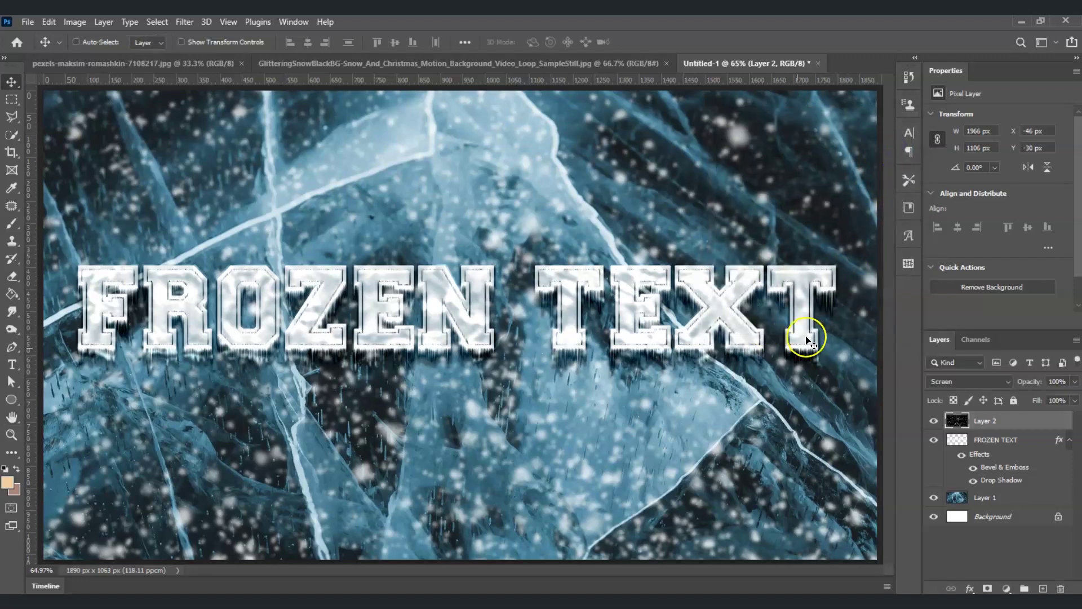